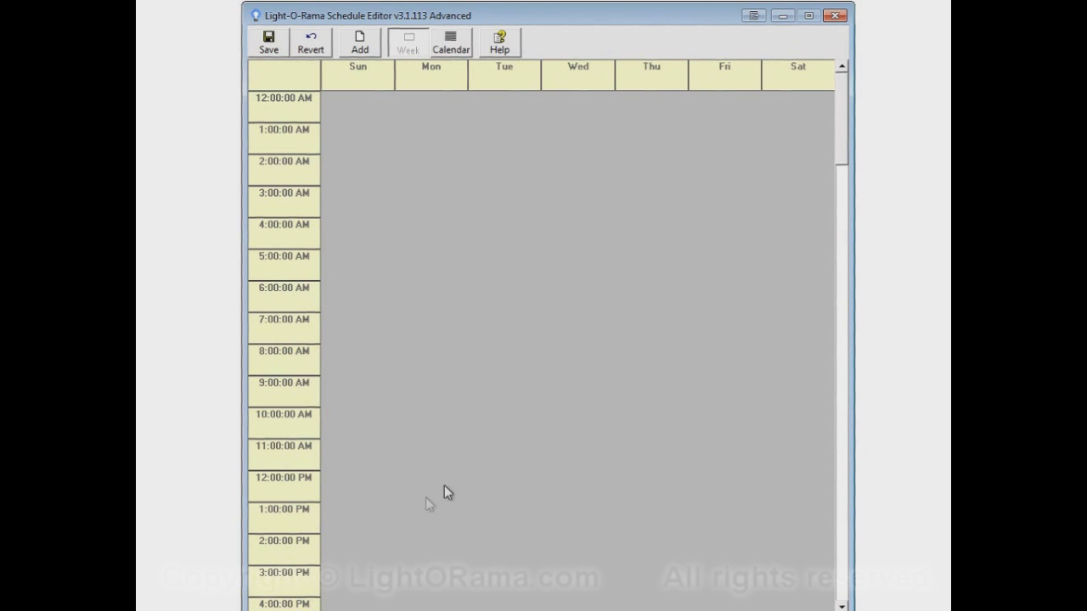
- Add a weekly show of 2012 Christmas.lss running 5:00 PM to 9:00 PM on all seven days
scroll(446, 461, "down", 3)
scroll(448, 458, "down", 3)
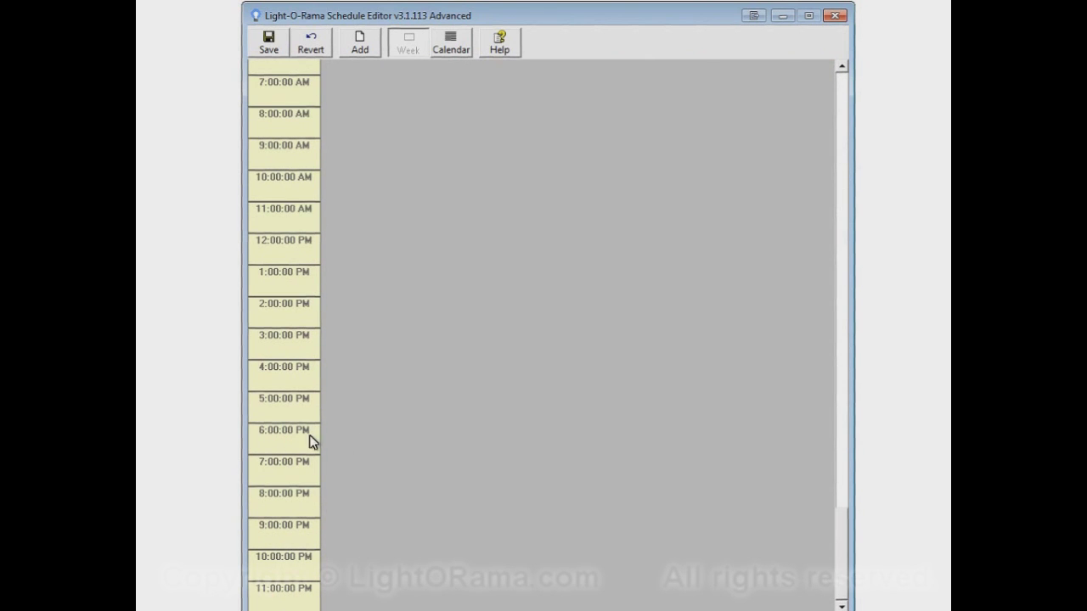
right_click(354, 412)
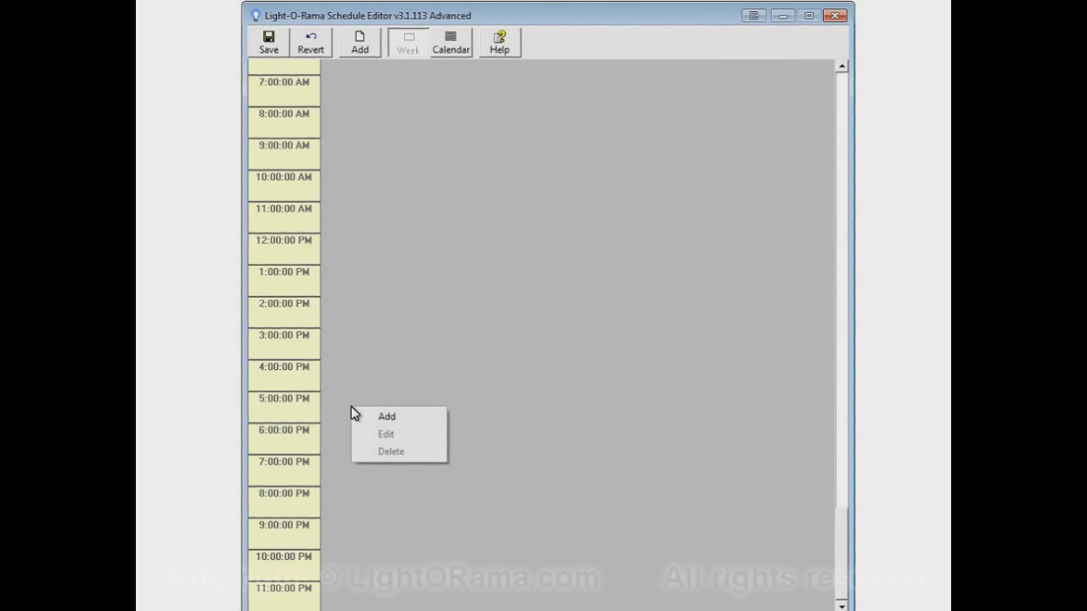
left_click(384, 417)
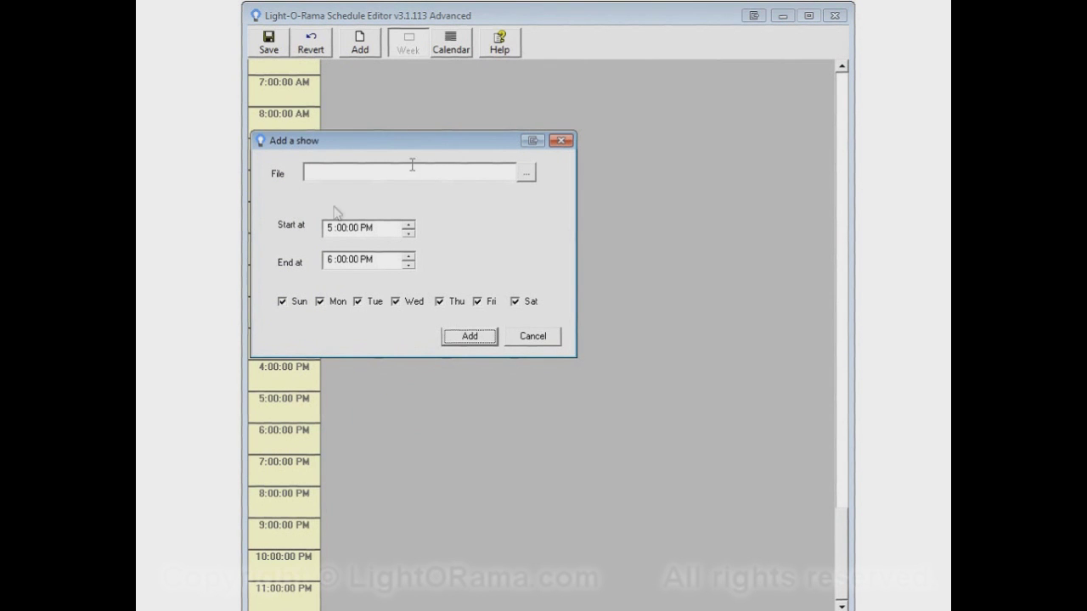
left_click(529, 176)
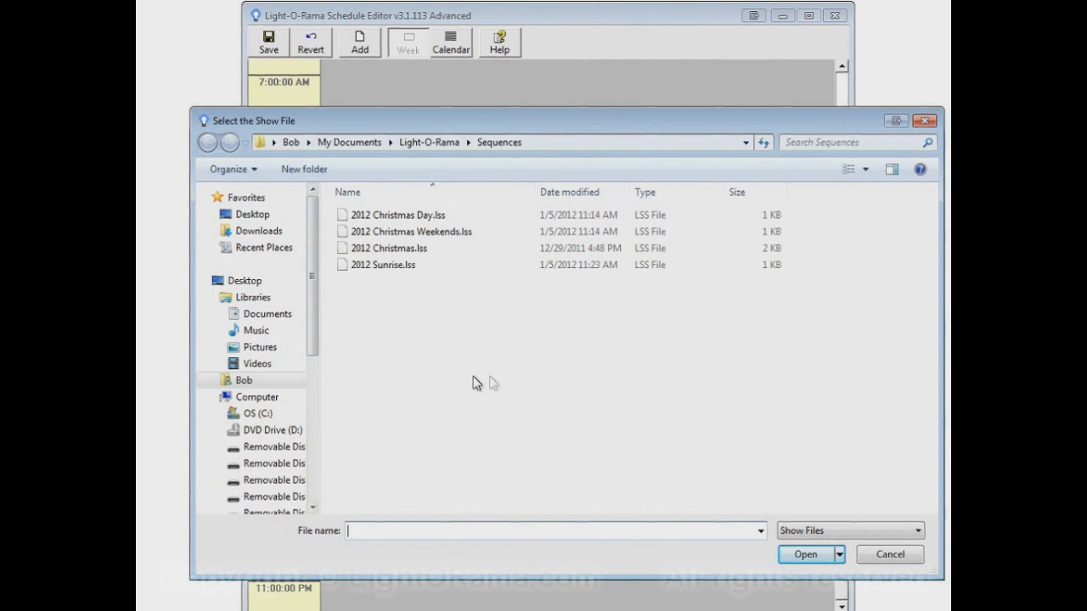
left_click(434, 248)
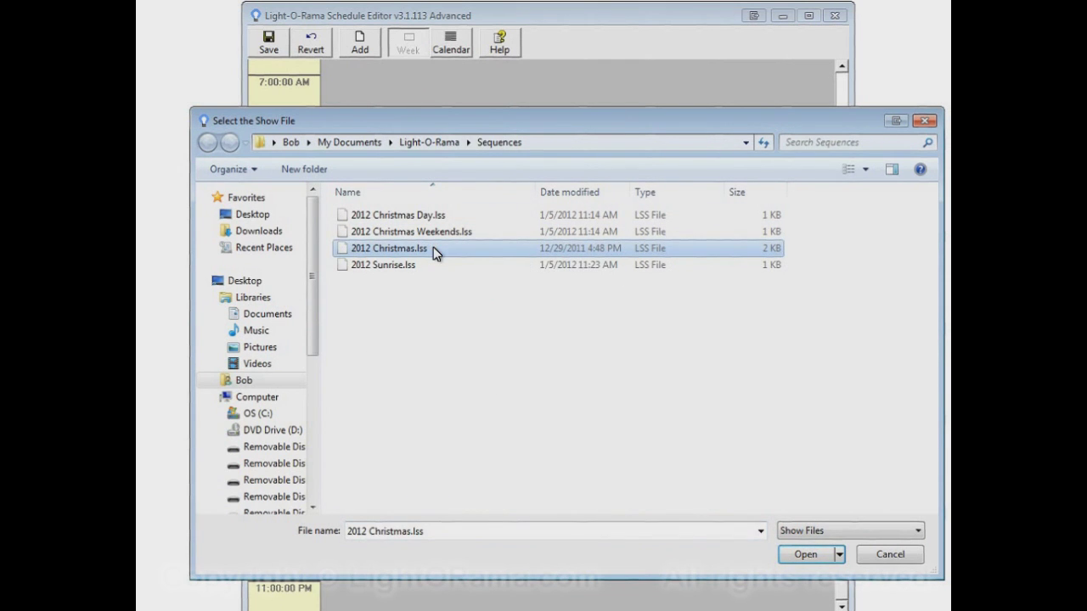
left_click(807, 554)
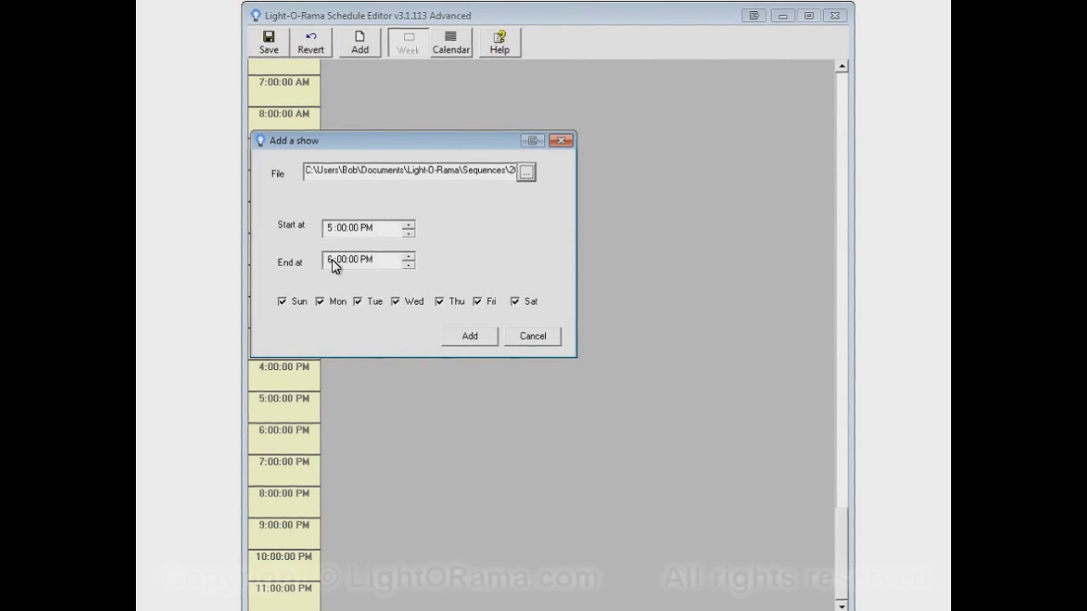
left_click(410, 257)
left_click(399, 303)
left_click(470, 340)
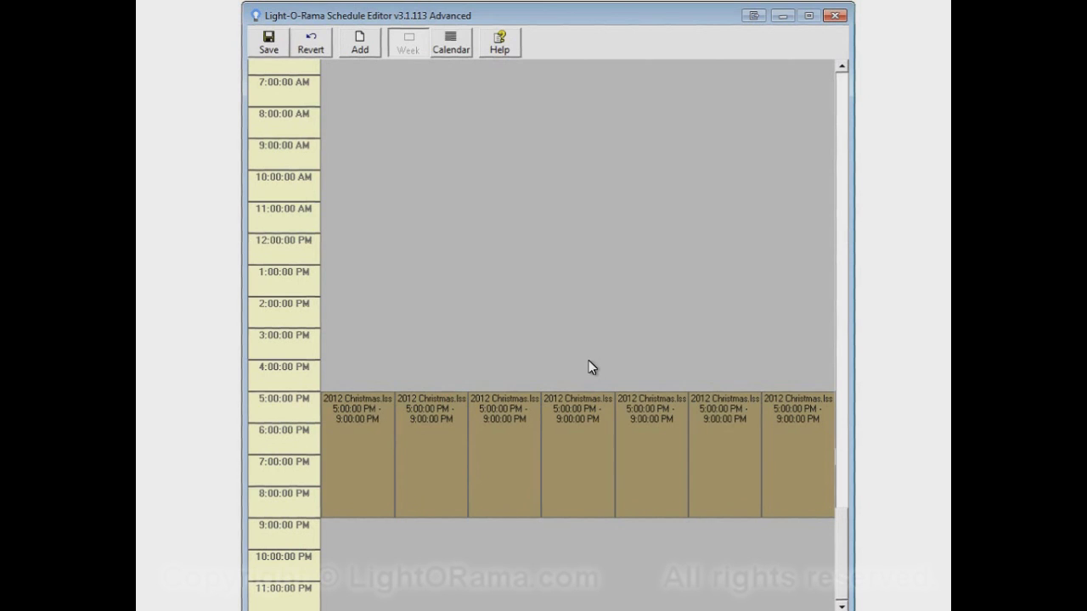
right_click(574, 472)
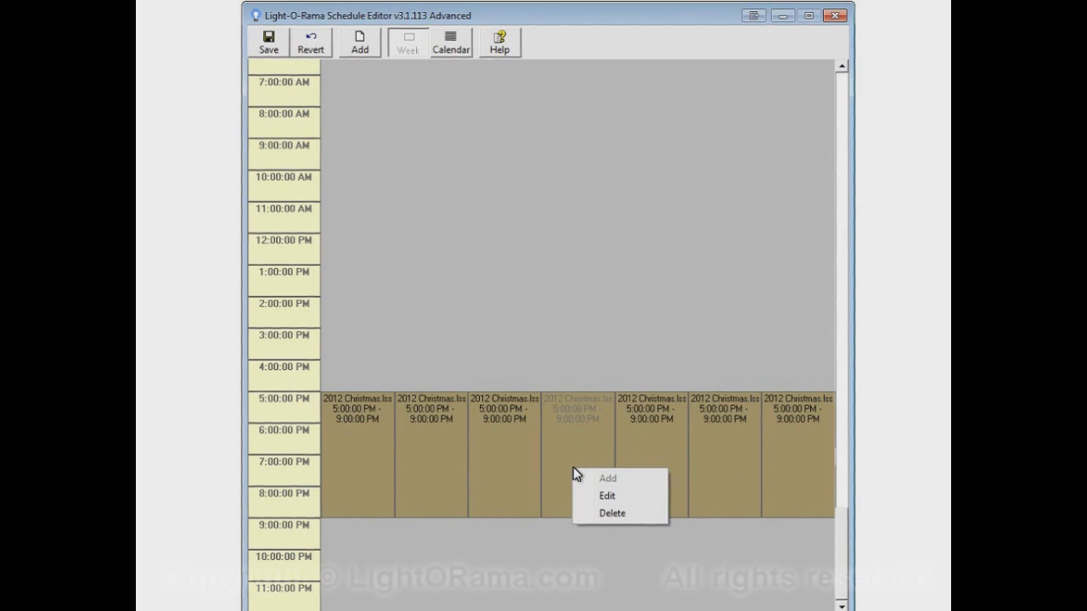
- Delete the Wednesday 2012 Christmas show and confirm the deletion
left_click(606, 514)
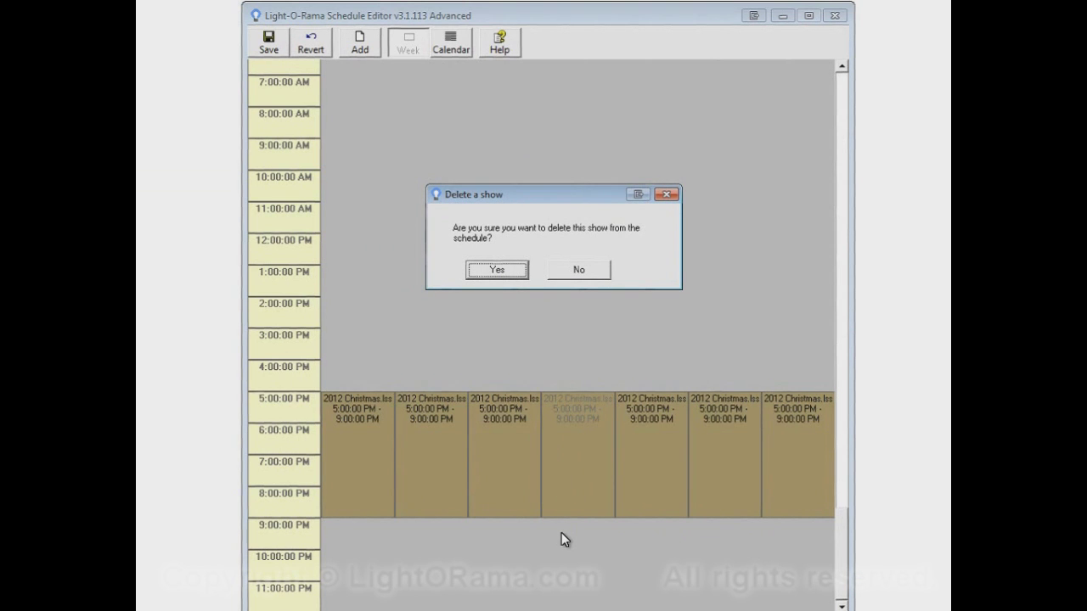
left_click(497, 272)
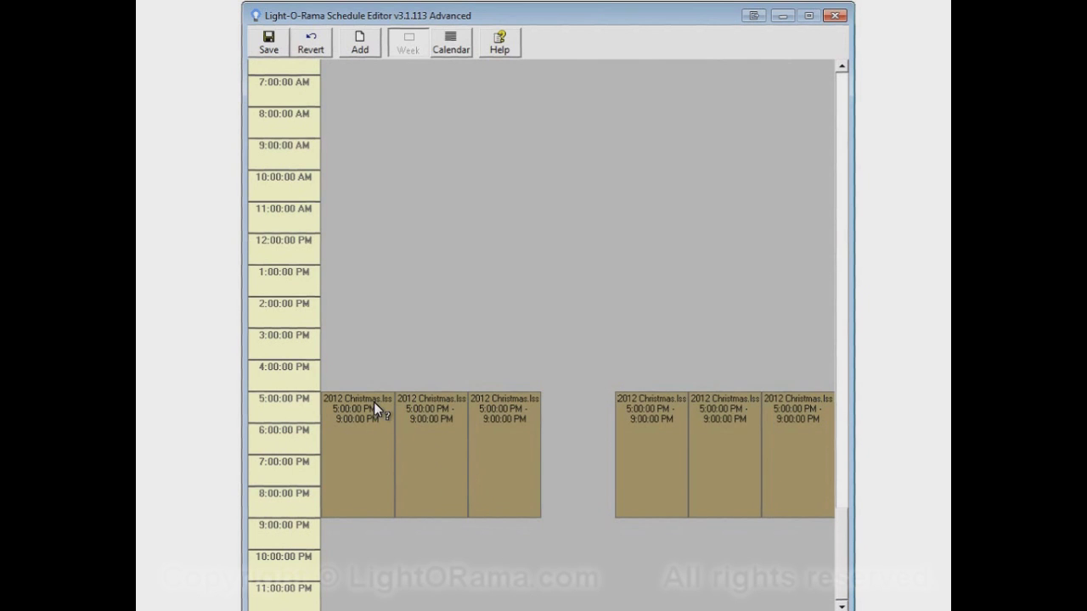
- Move the Sunday show's start time back to 12:00 PM
right_click(373, 445)
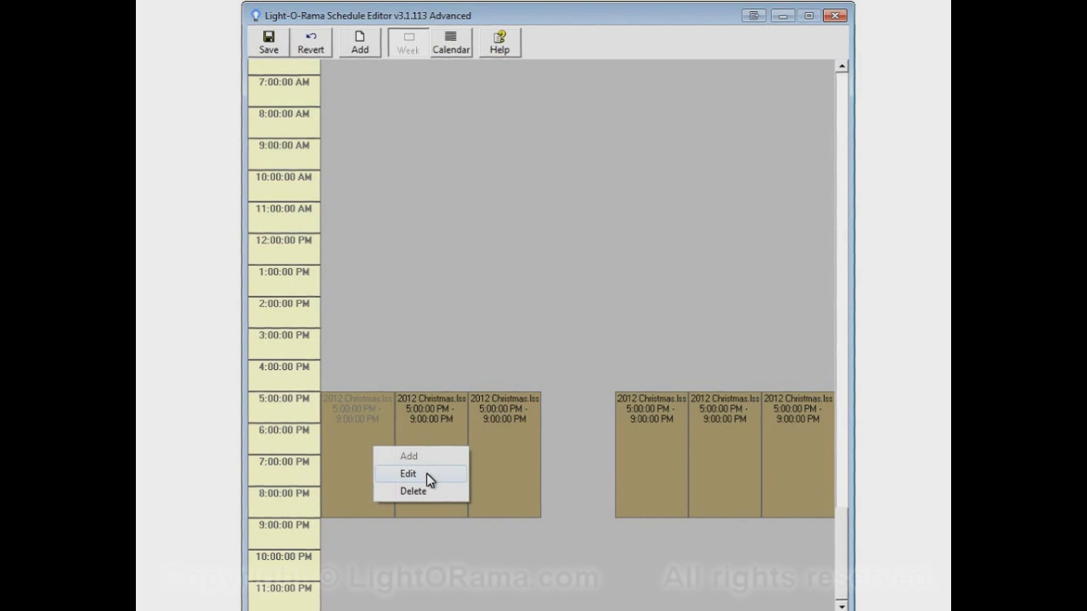
left_click(426, 473)
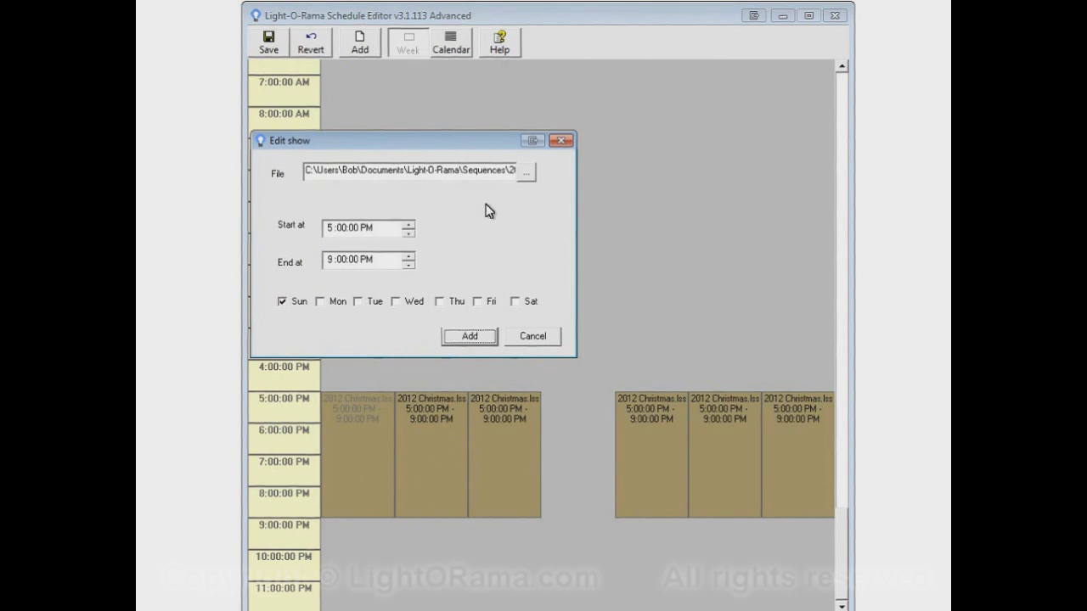
left_click(407, 235)
left_click(408, 234)
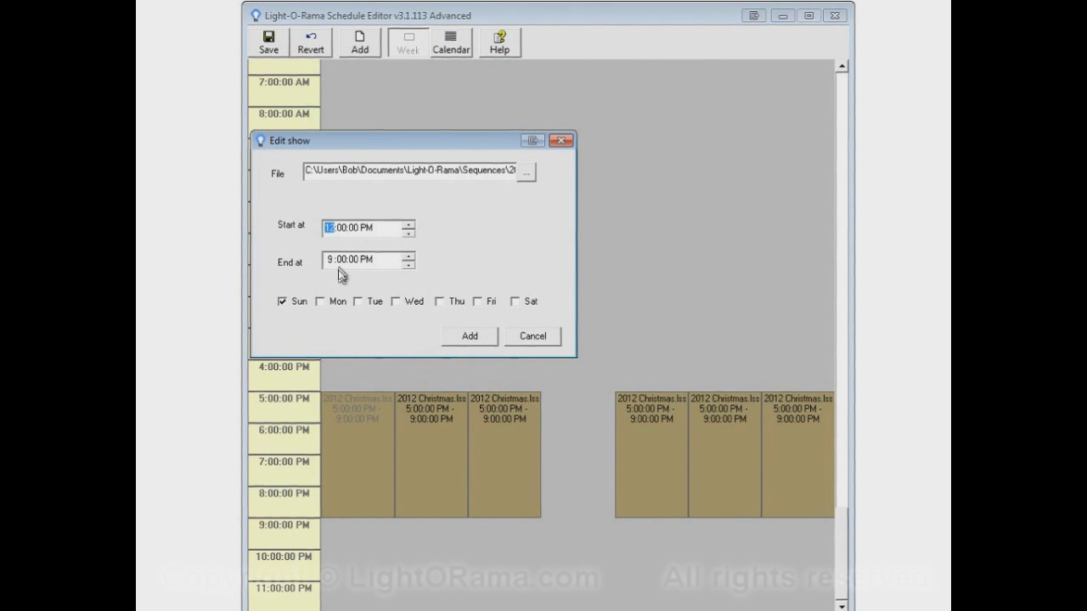
left_click(481, 336)
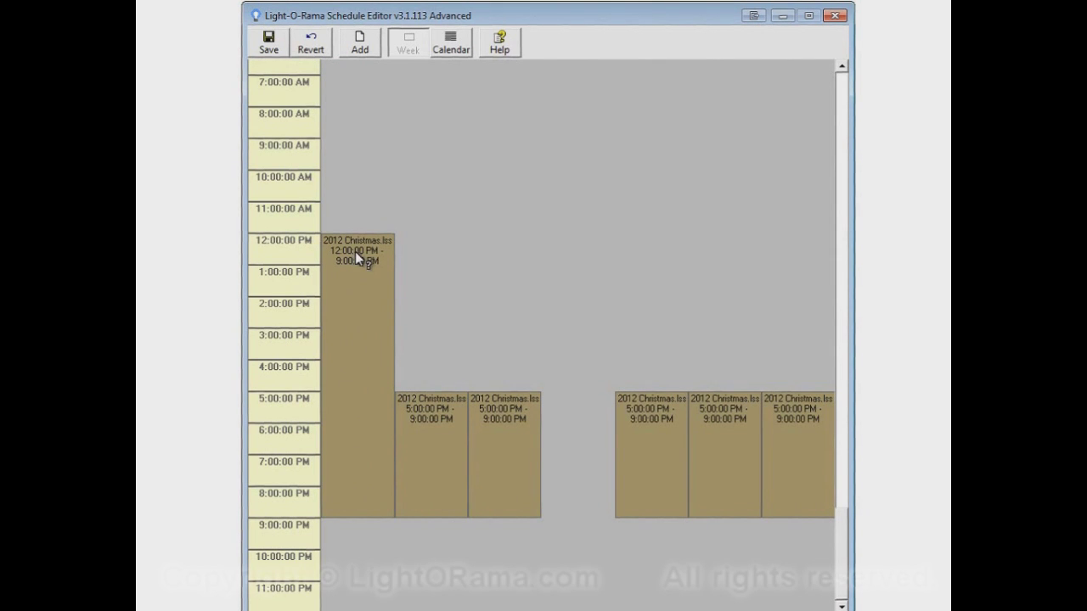
- Move the Saturday show's start time back to 12:00 PM
right_click(803, 459)
left_click(836, 486)
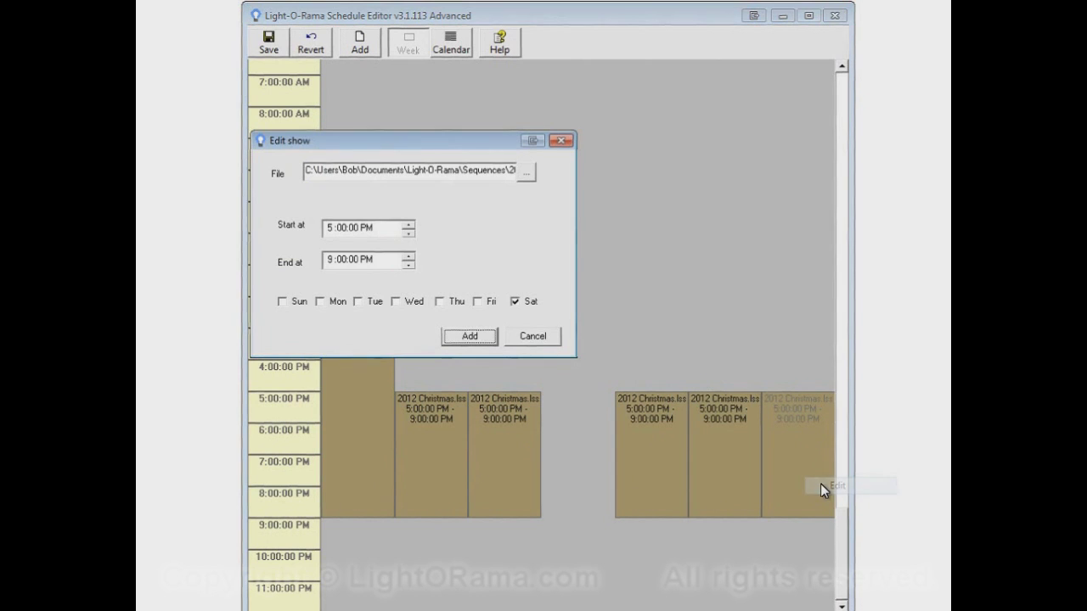
left_click(409, 234)
left_click(409, 234)
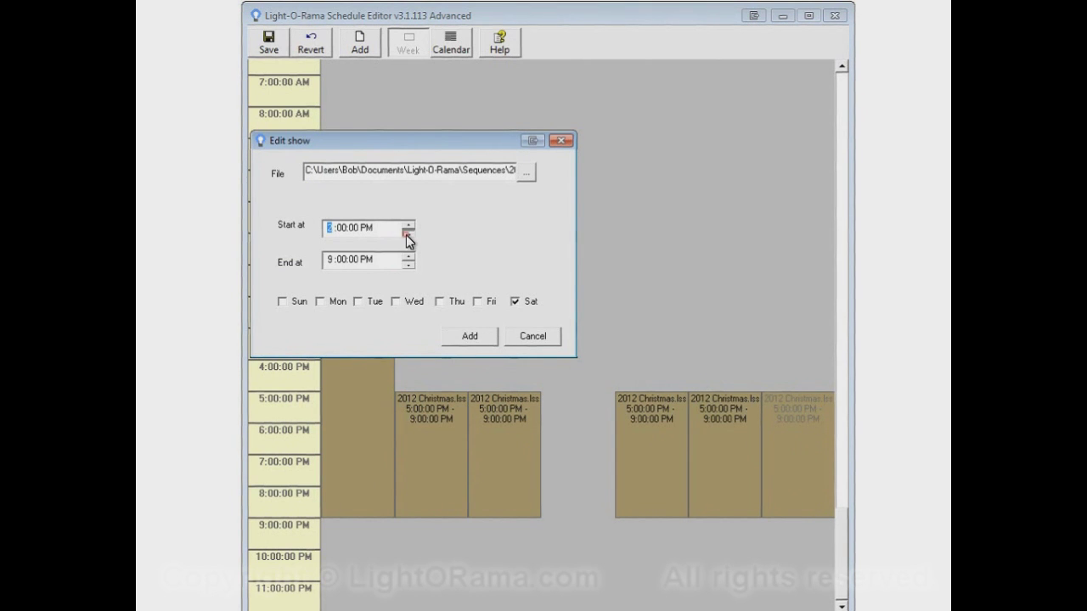
left_click(408, 234)
left_click(409, 234)
left_click(408, 234)
left_click(468, 335)
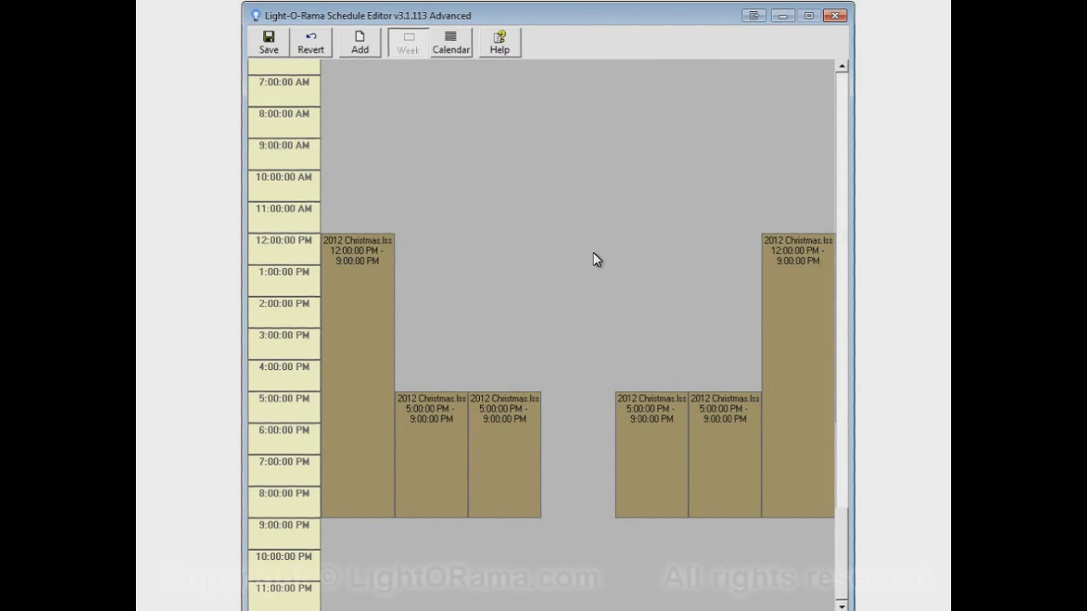
right_click(797, 304)
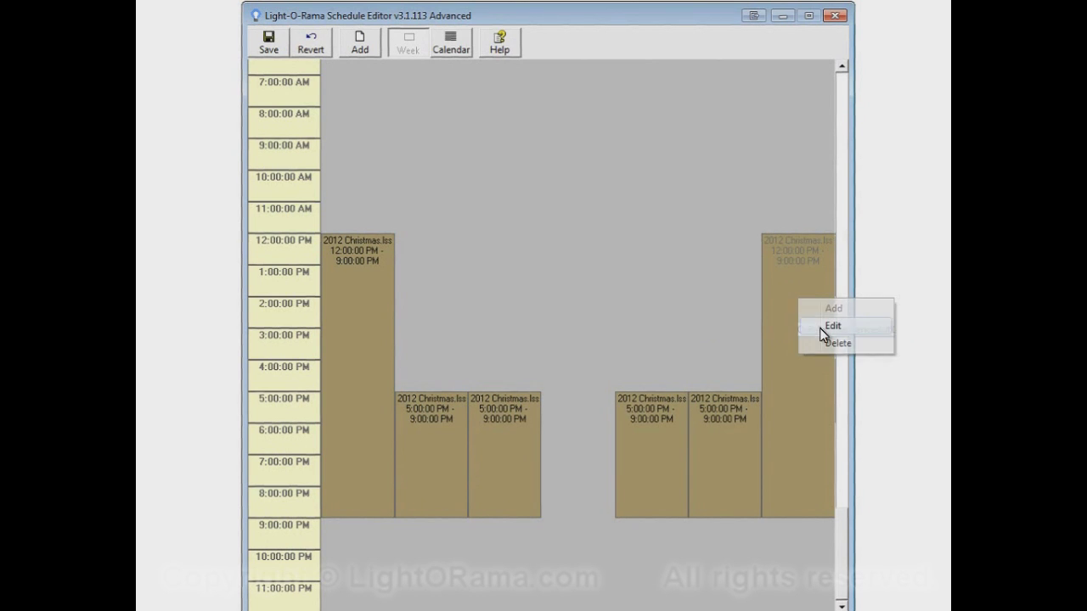
- Switch the Saturday show's sequence to 2012 Christmas Weekends.lss
left_click(815, 325)
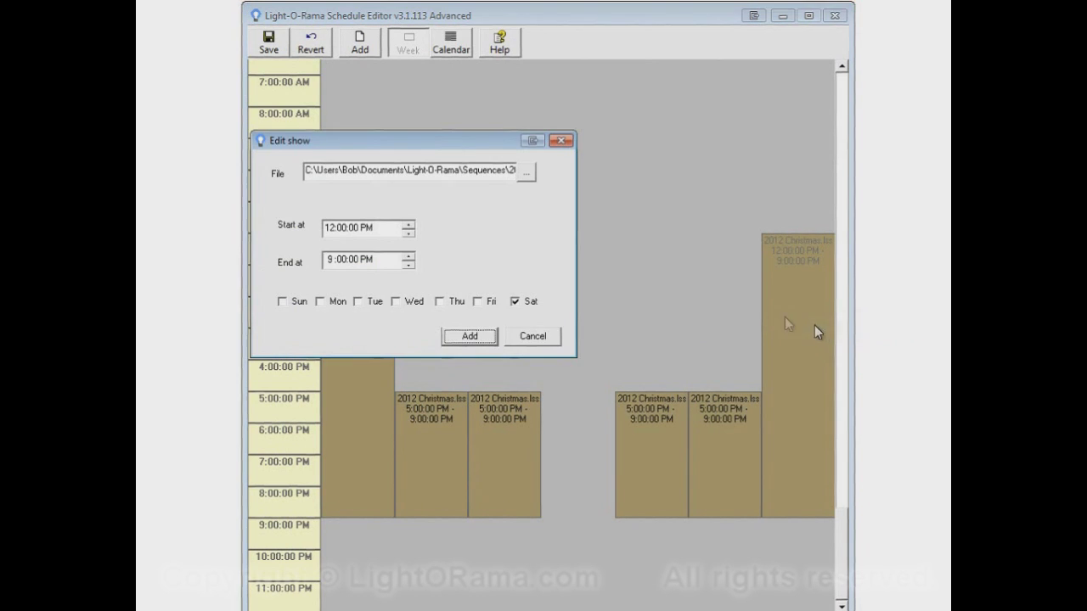
left_click(526, 172)
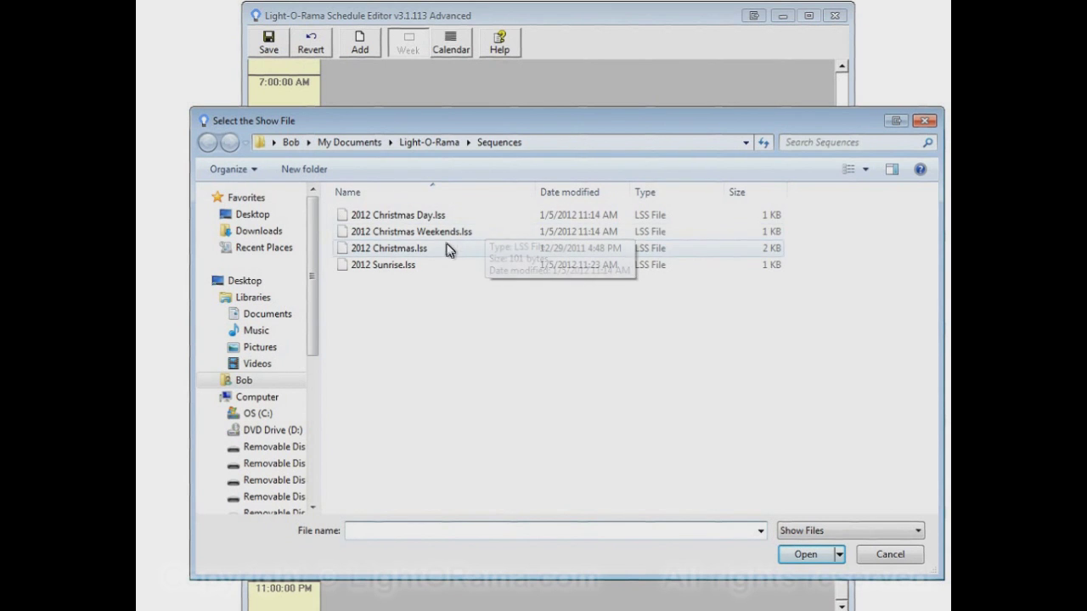
left_click(443, 240)
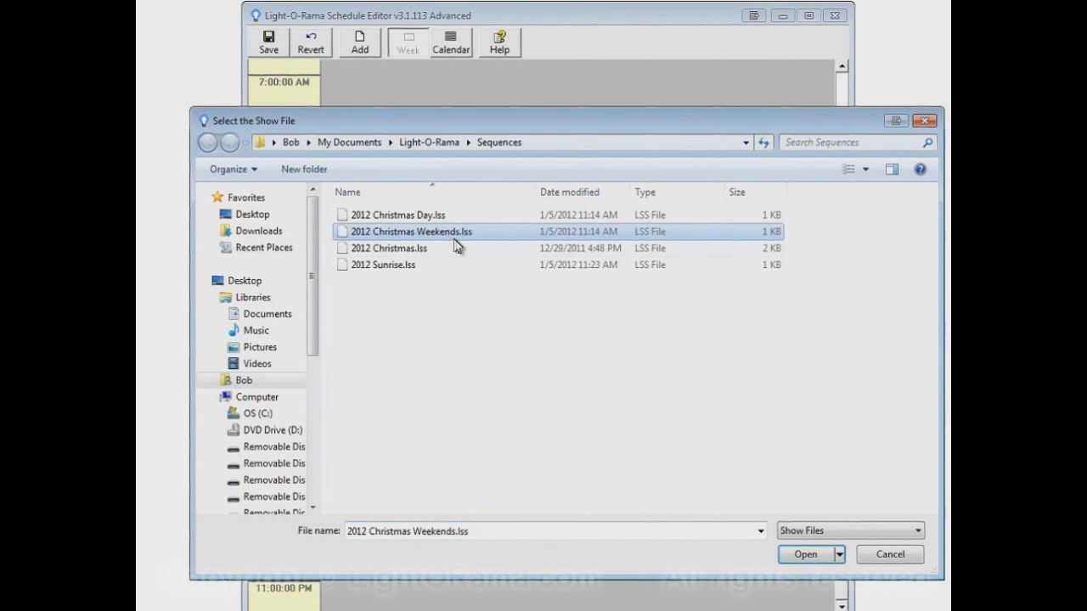
left_click(813, 555)
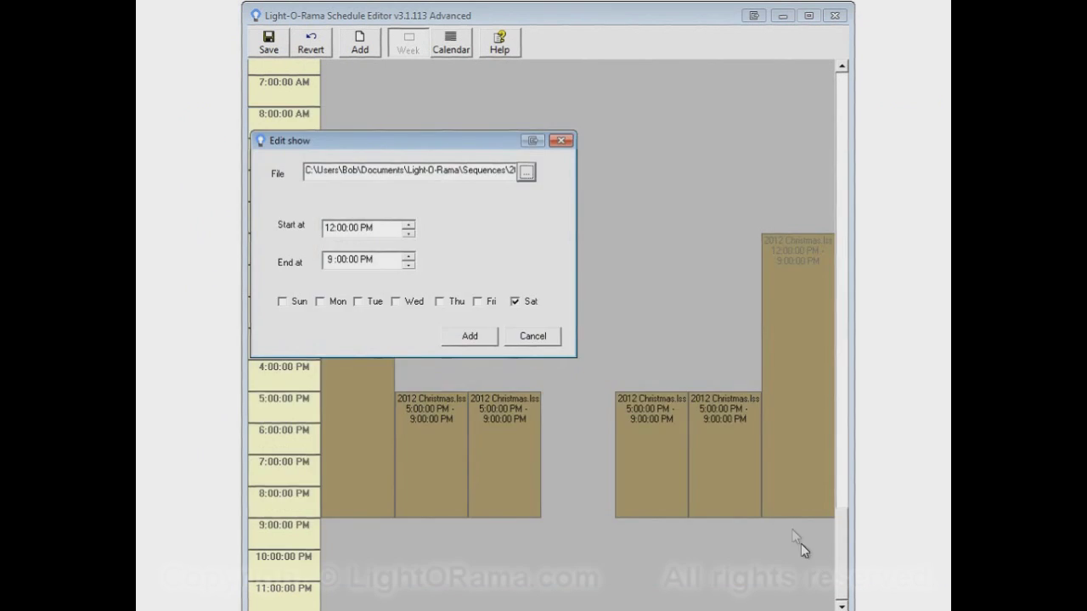
left_click(470, 340)
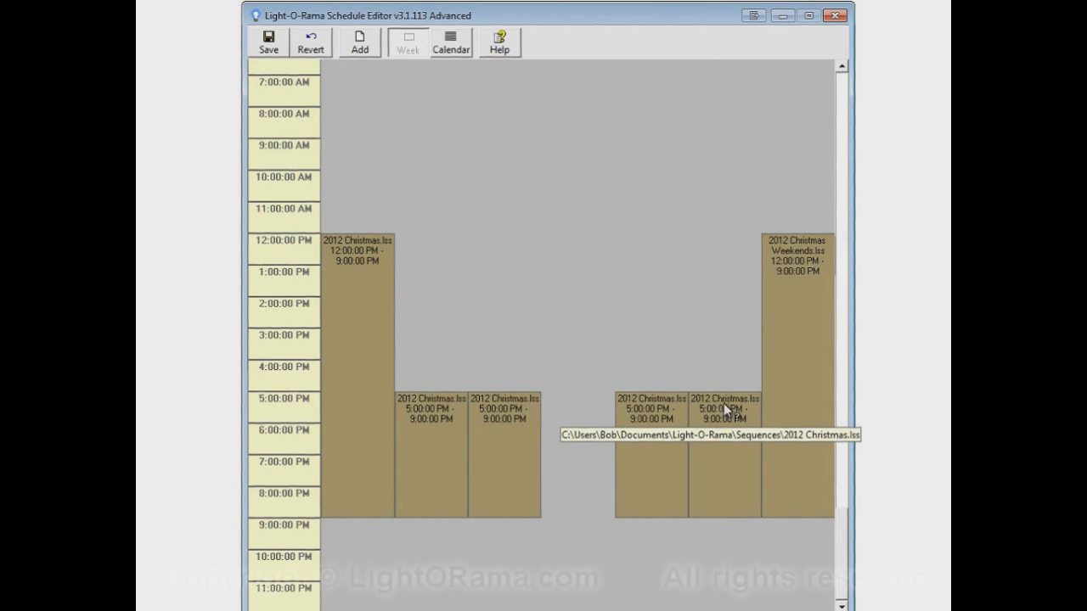
- Switch the Sunday show's sequence to 2012 Christmas Weekends.lss
right_click(374, 349)
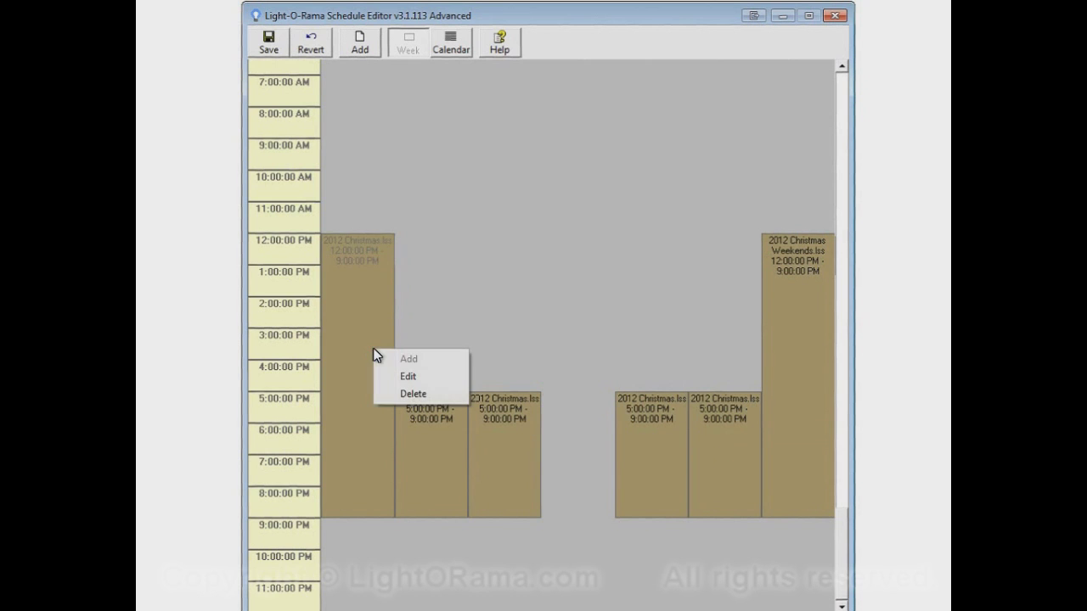
left_click(418, 376)
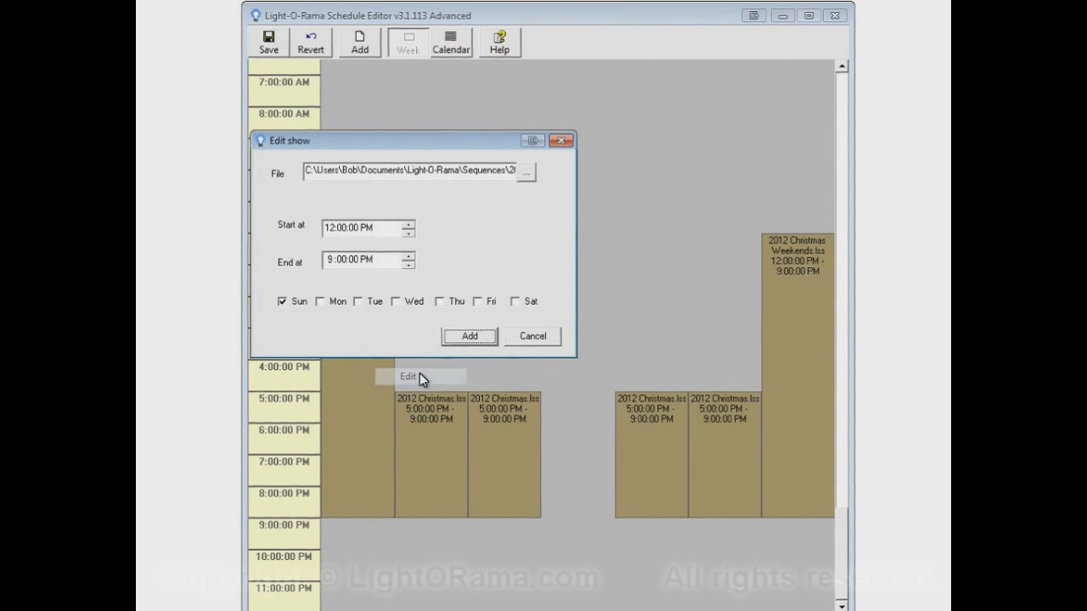
left_click(527, 172)
left_click(476, 231)
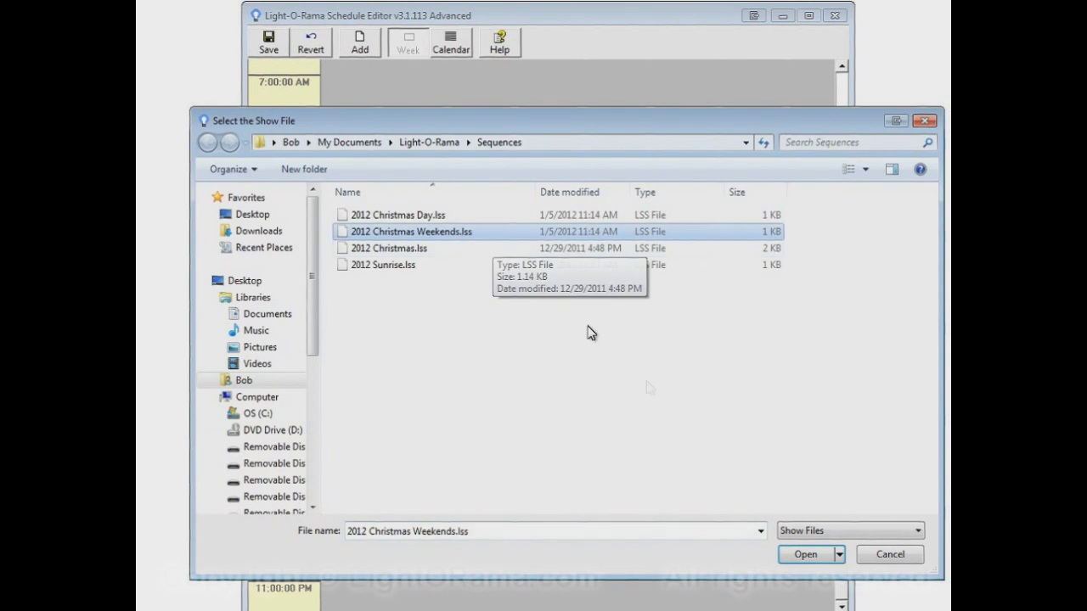
left_click(805, 554)
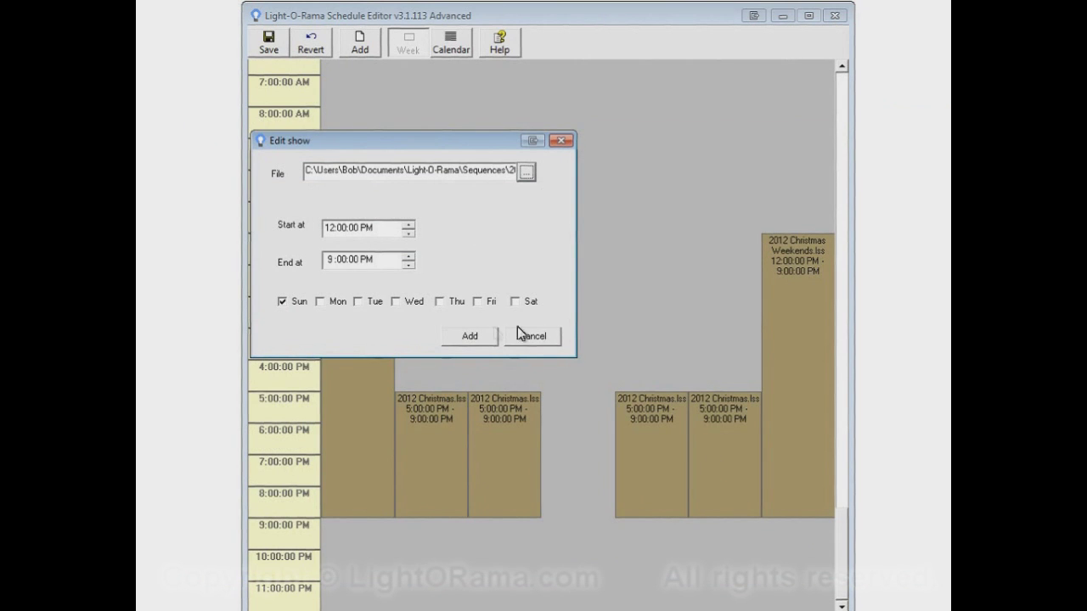
left_click(474, 336)
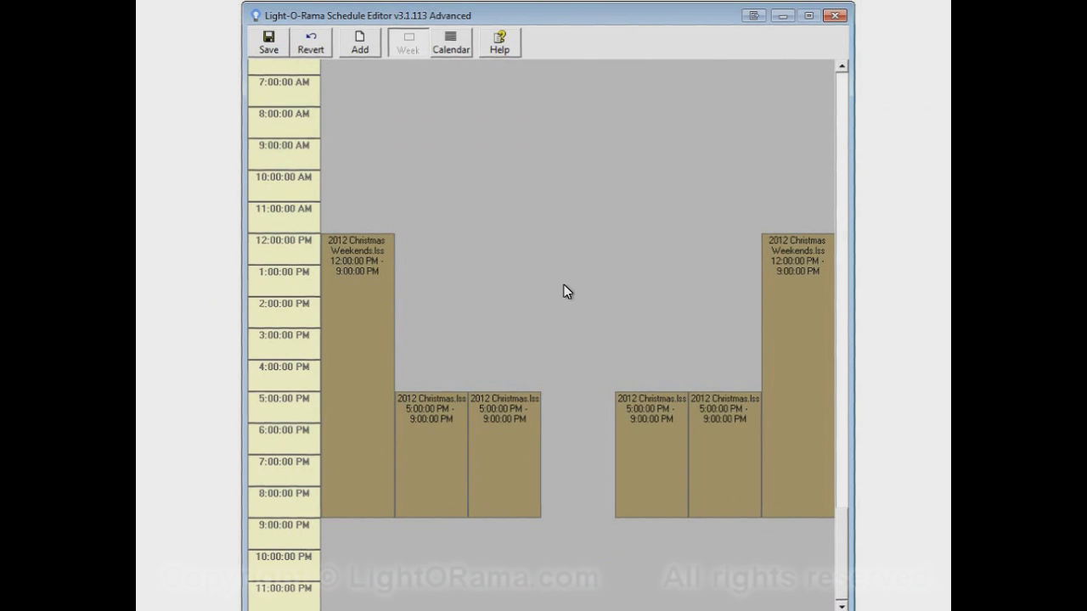
scroll(571, 302, "up", 4)
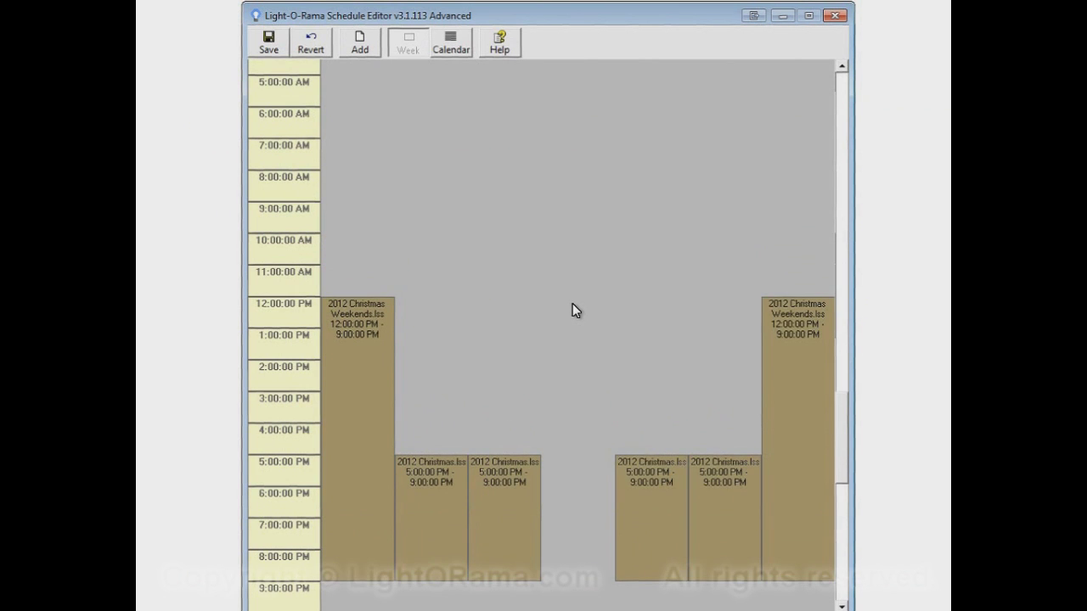
scroll(572, 304, "up", 4)
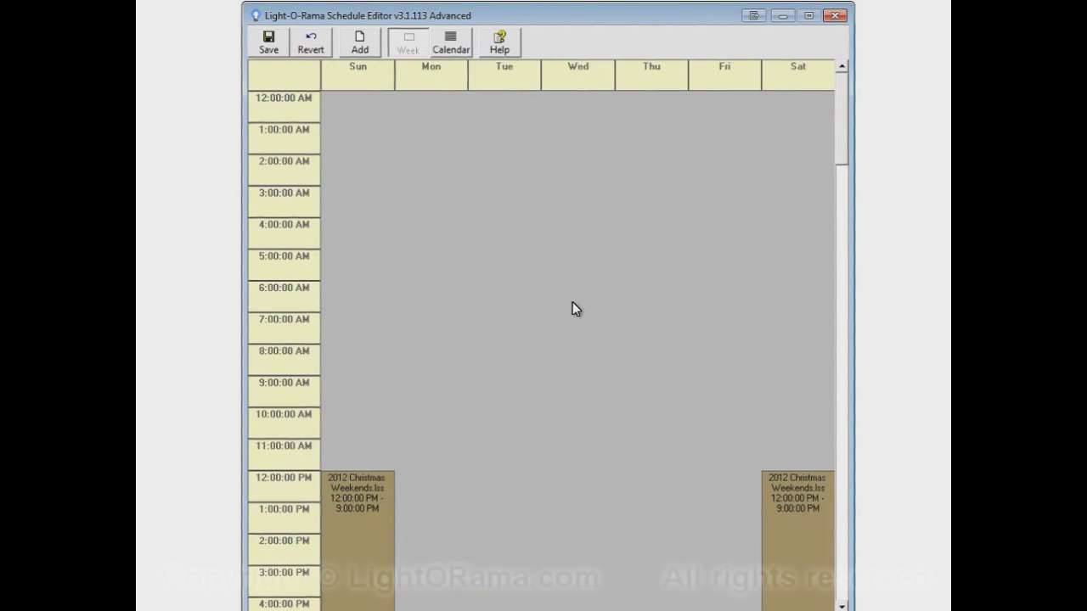
scroll(509, 310, "down", 6)
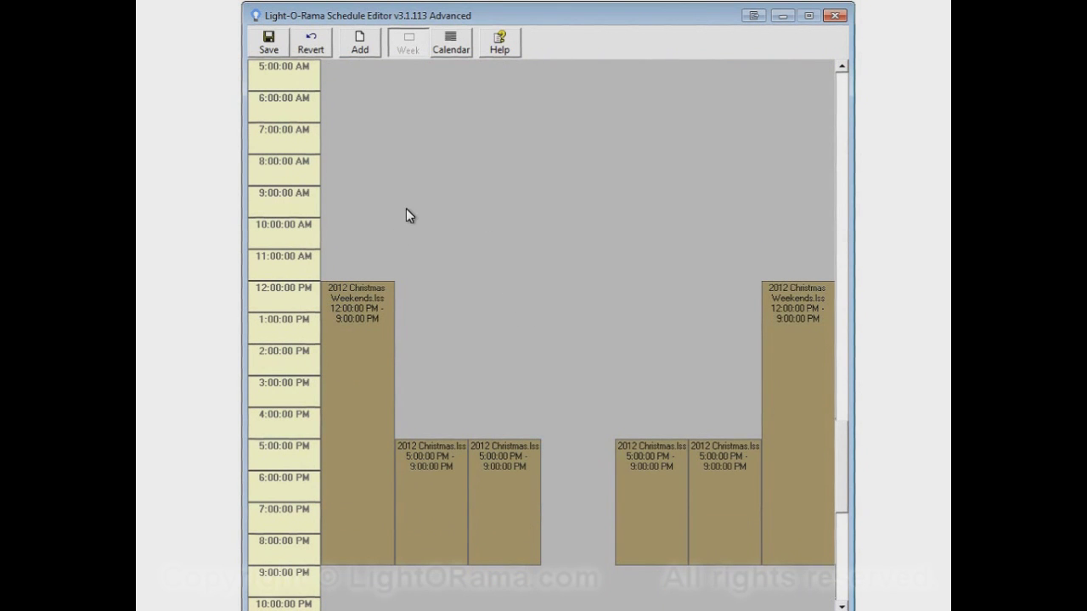
scroll(412, 219, "up", 5)
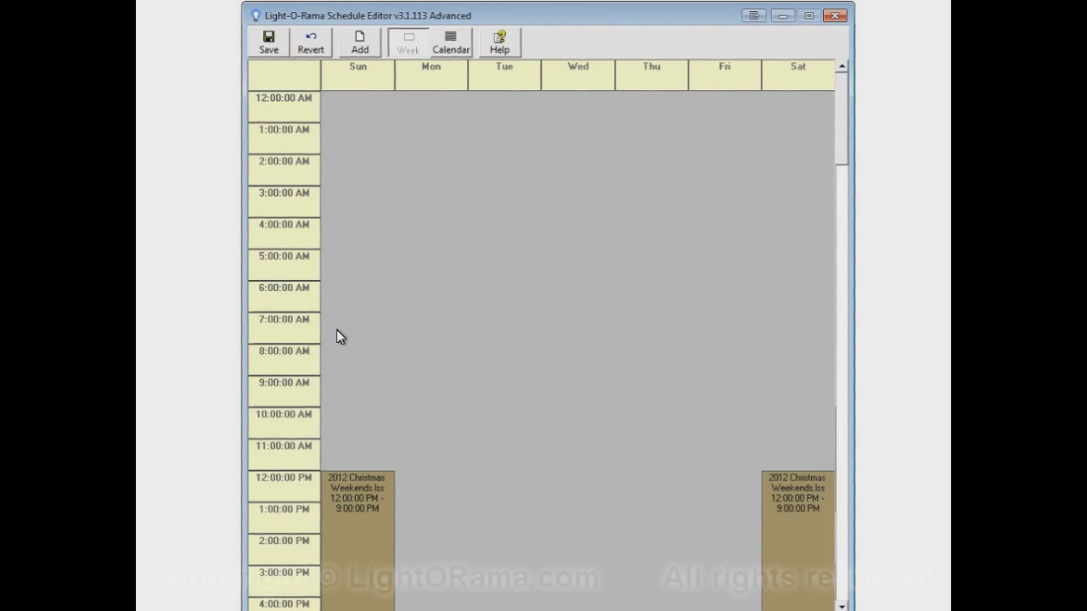
- Add 2012 Sunrise.lss to every weekday and weekend, starting 7:37 AM and ending 8:00 AM
right_click(339, 329)
left_click(374, 341)
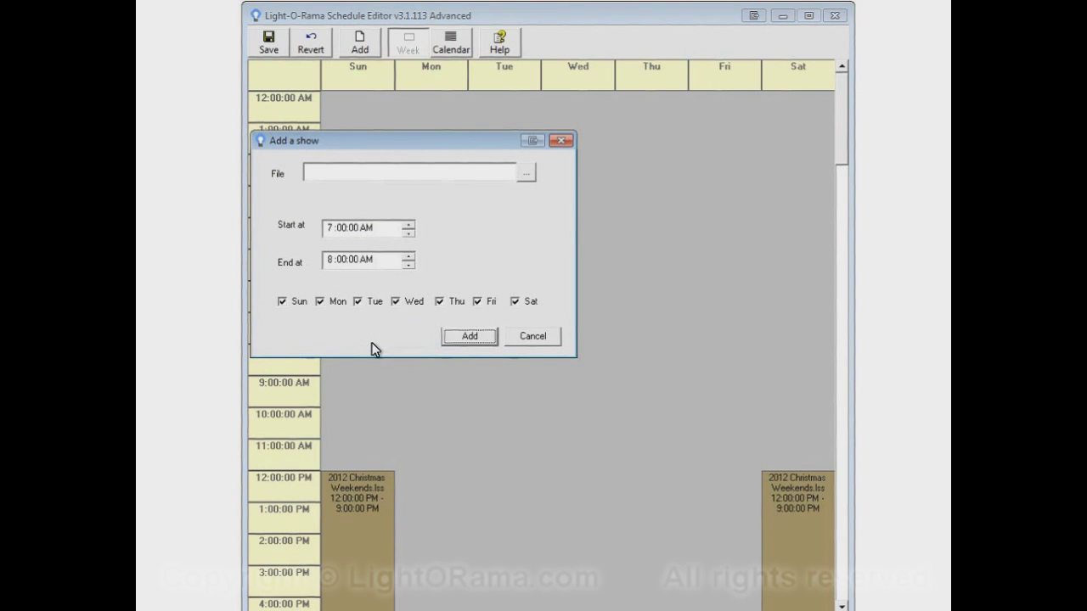
left_click(526, 173)
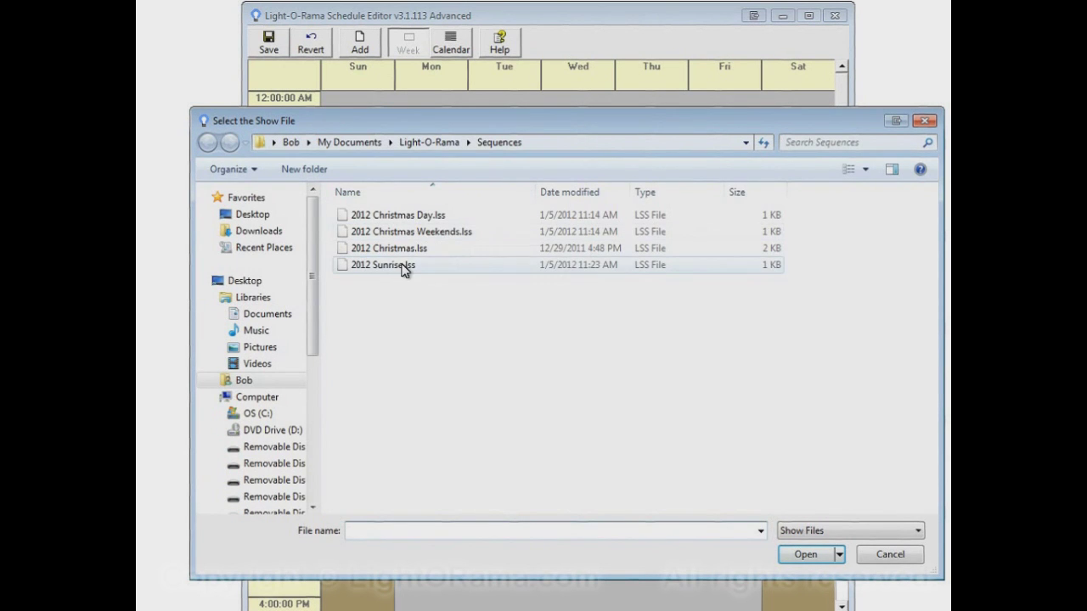
left_click(405, 265)
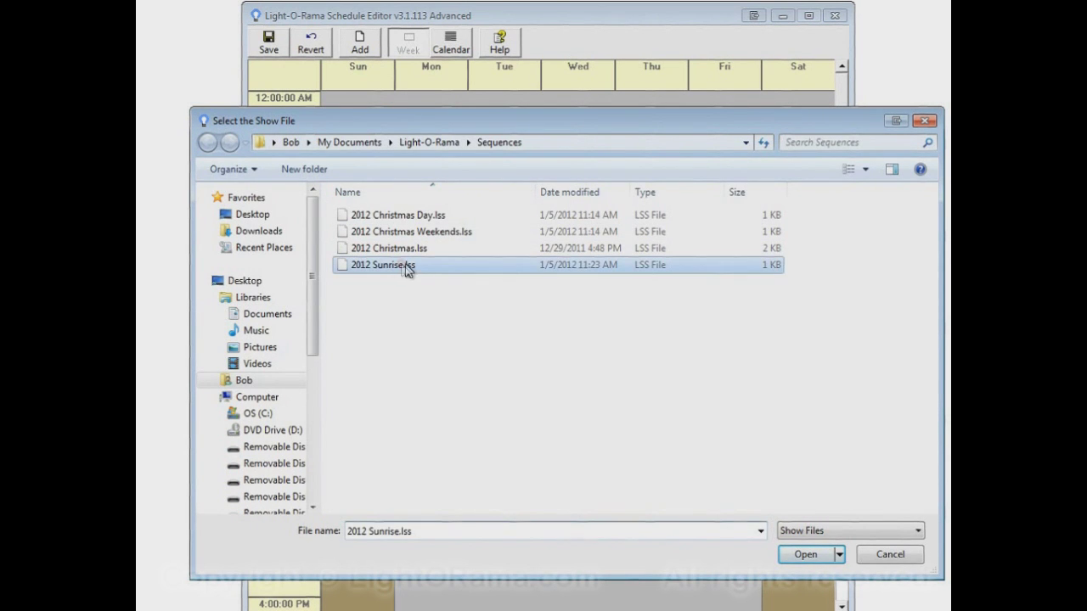
left_click(801, 556)
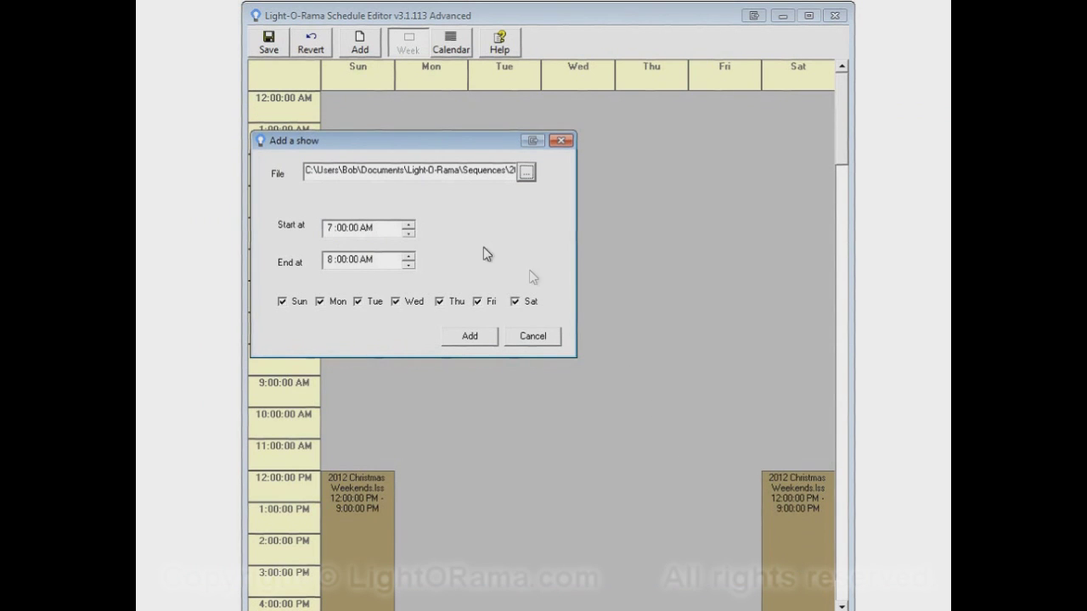
left_click(343, 229)
left_click(341, 259)
left_click(469, 337)
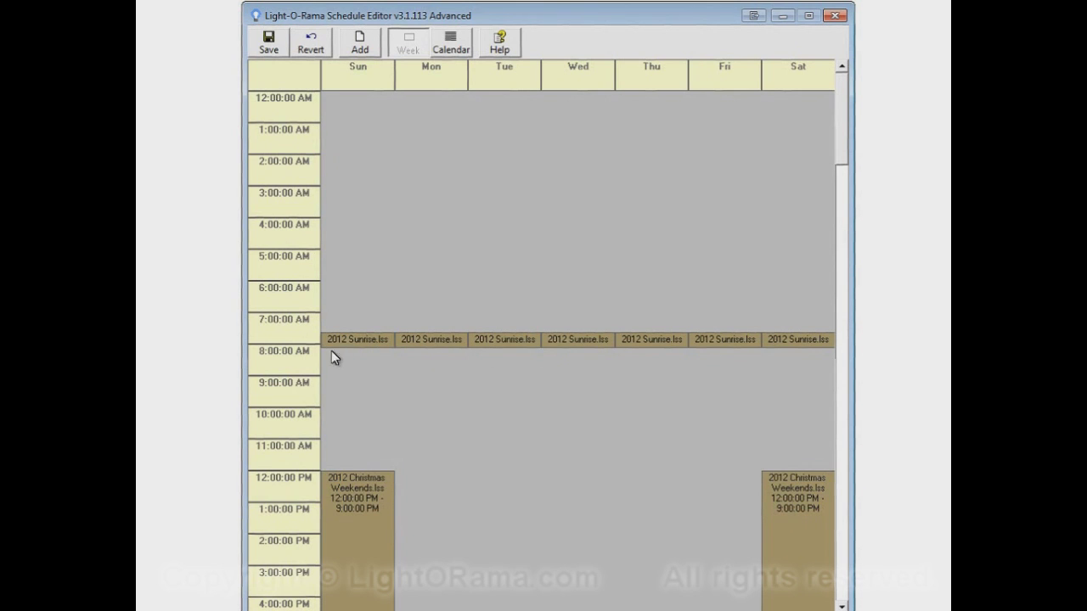
left_click_drag(839, 146, 839, 246)
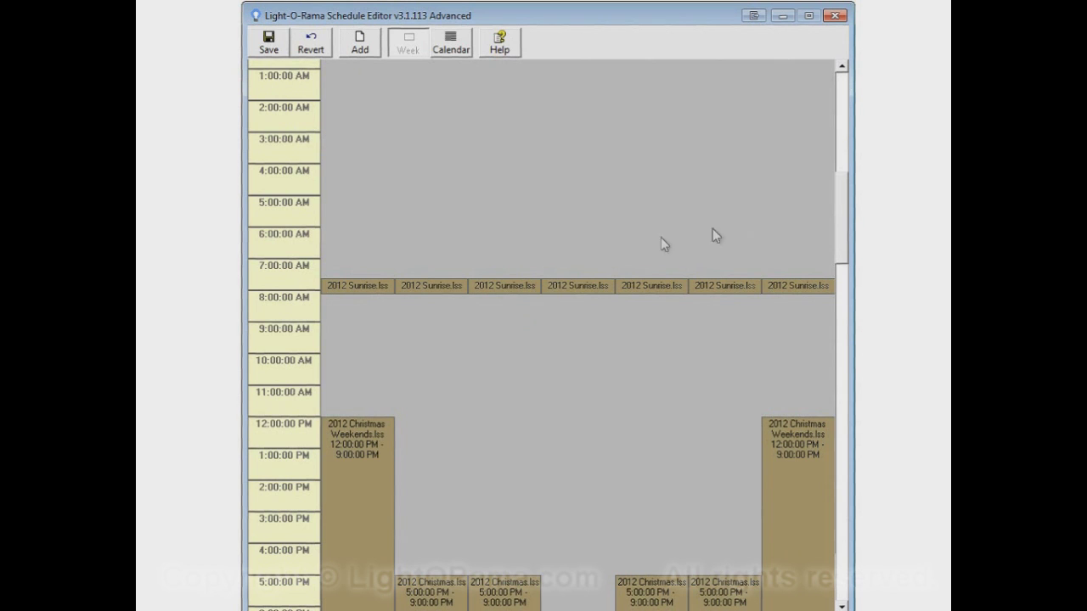
left_click_drag(842, 246, 835, 293)
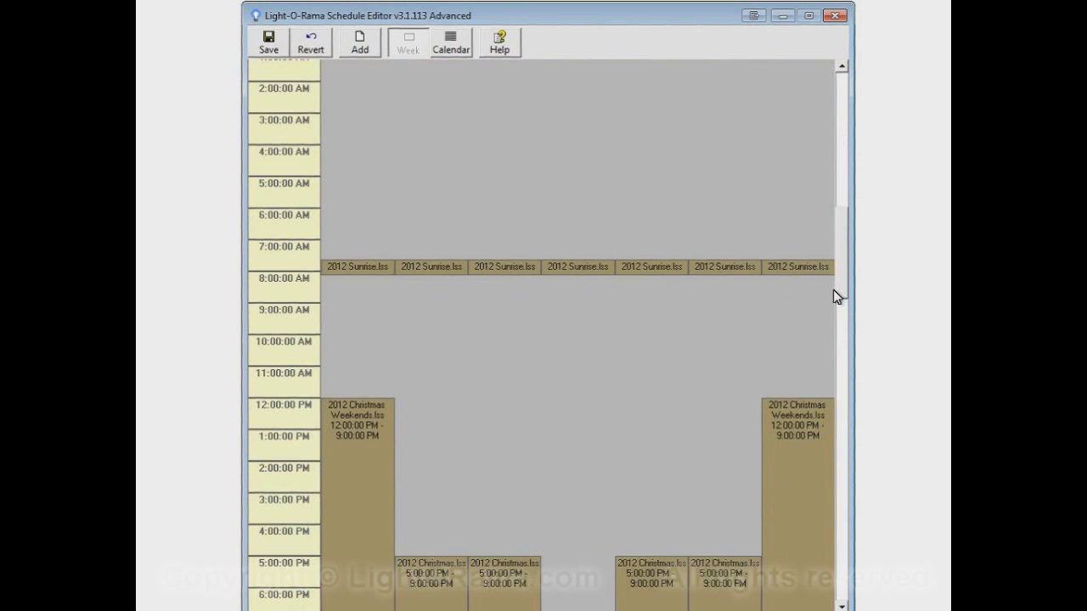
left_click_drag(847, 331, 847, 338)
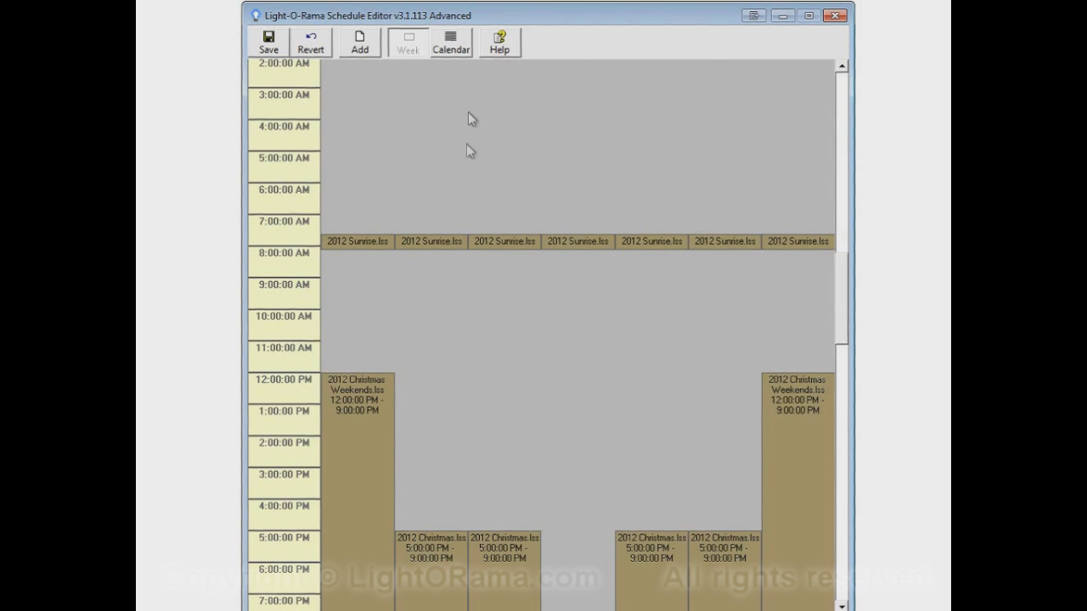
left_click(461, 54)
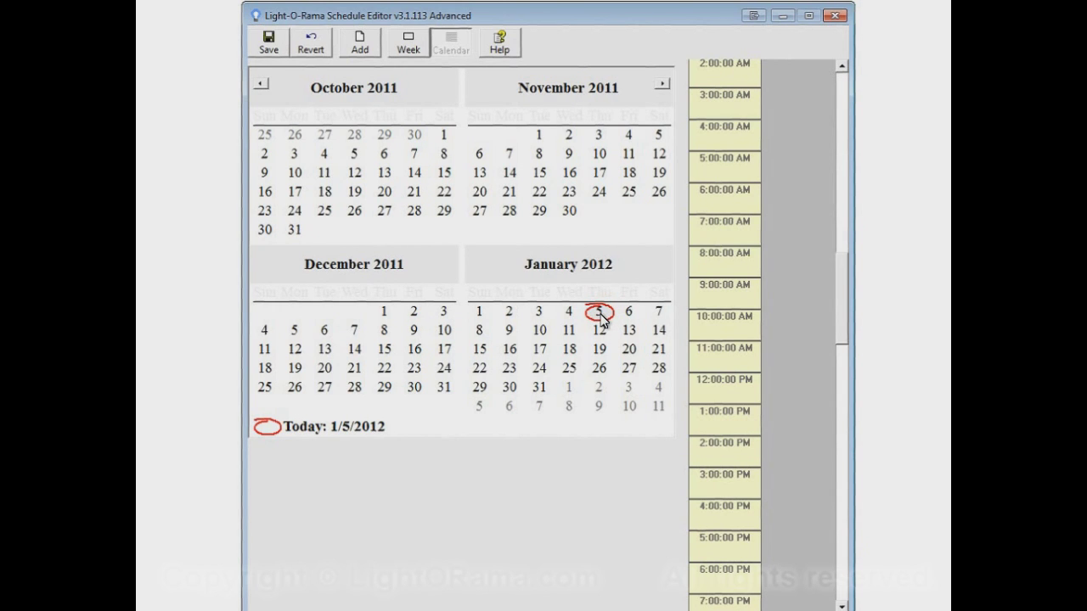
- Page the calendar forward and back to show October 2012 through January 2013
left_click(663, 86)
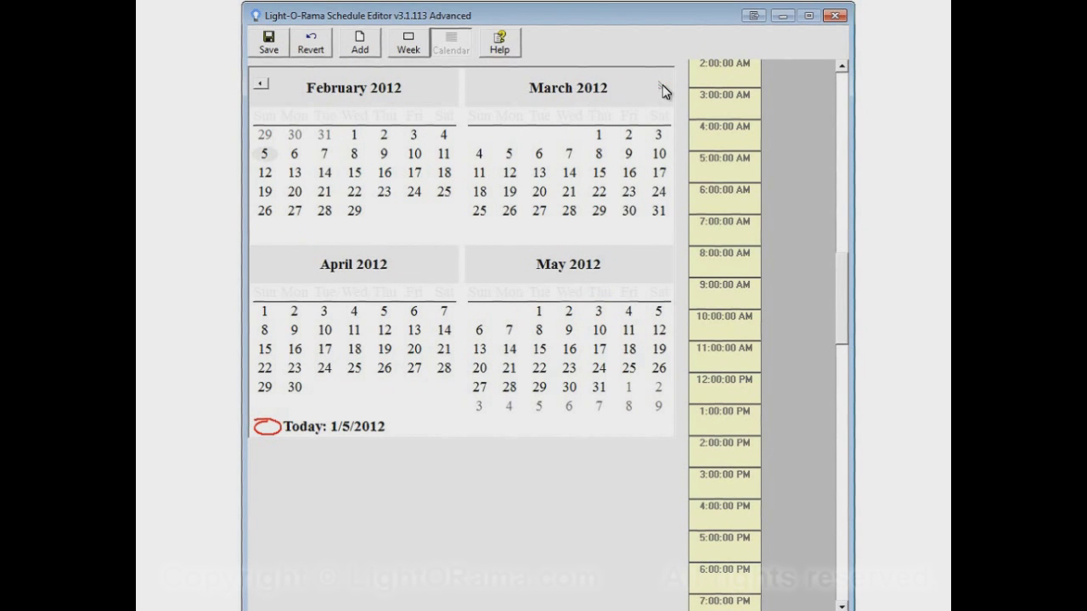
left_click(662, 87)
left_click(662, 87)
left_click(663, 86)
left_click(663, 87)
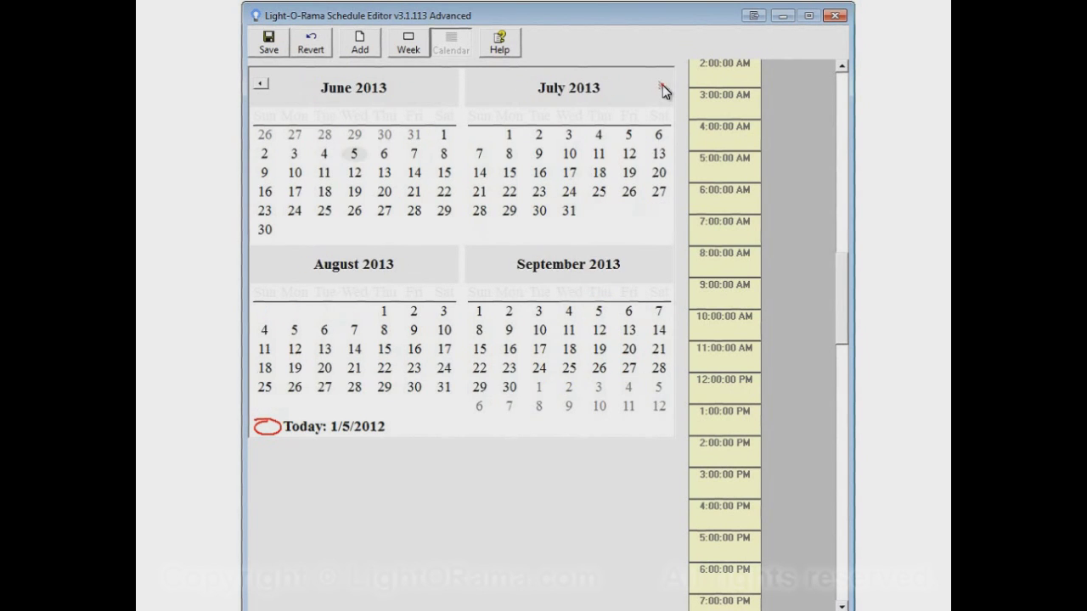
left_click(263, 86)
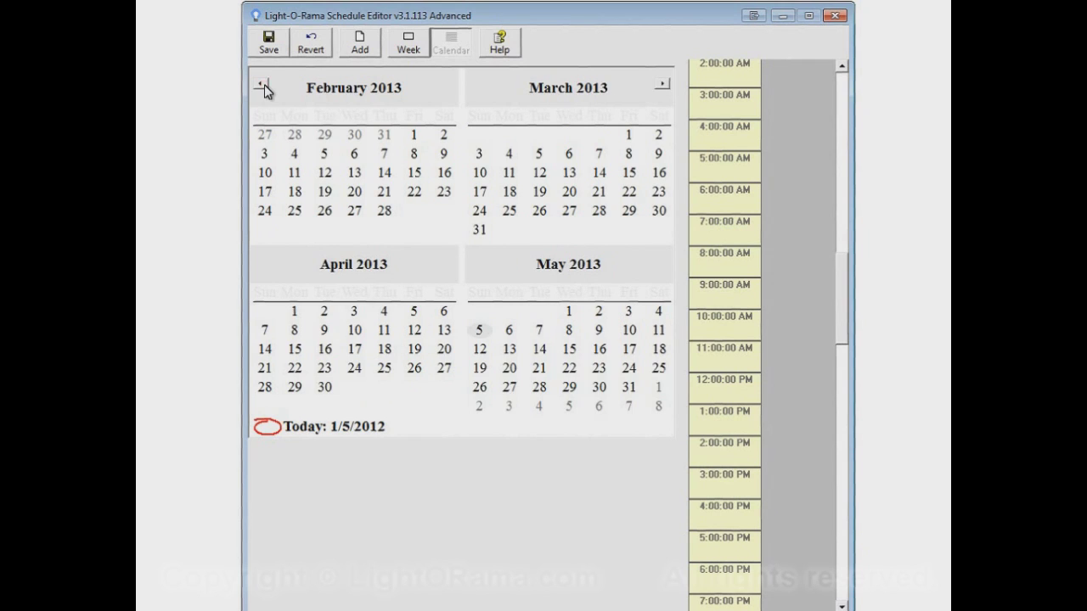
left_click(263, 87)
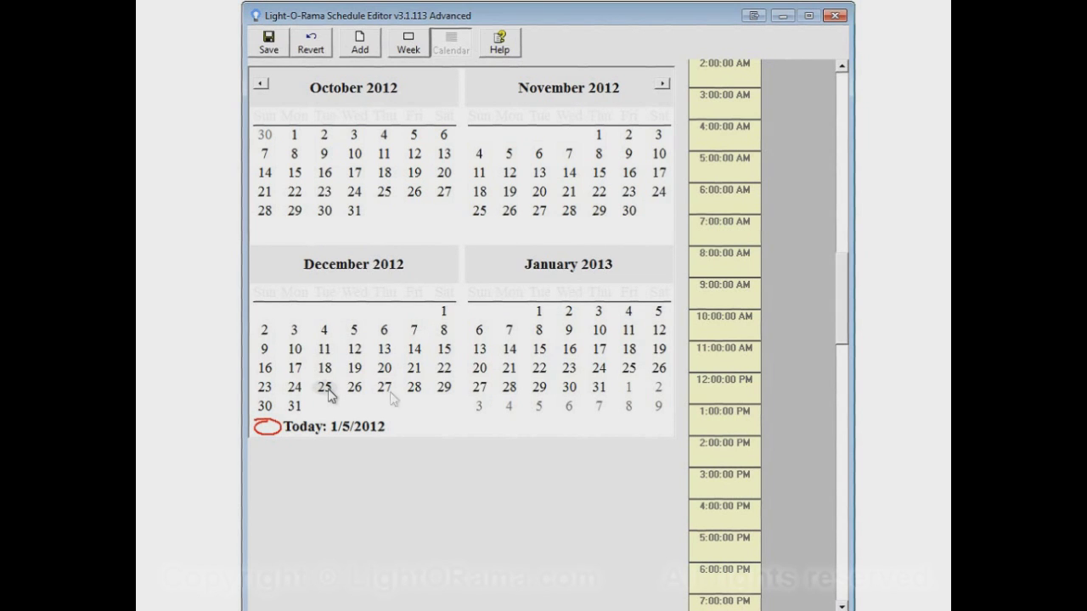
left_click_drag(837, 323, 816, 514)
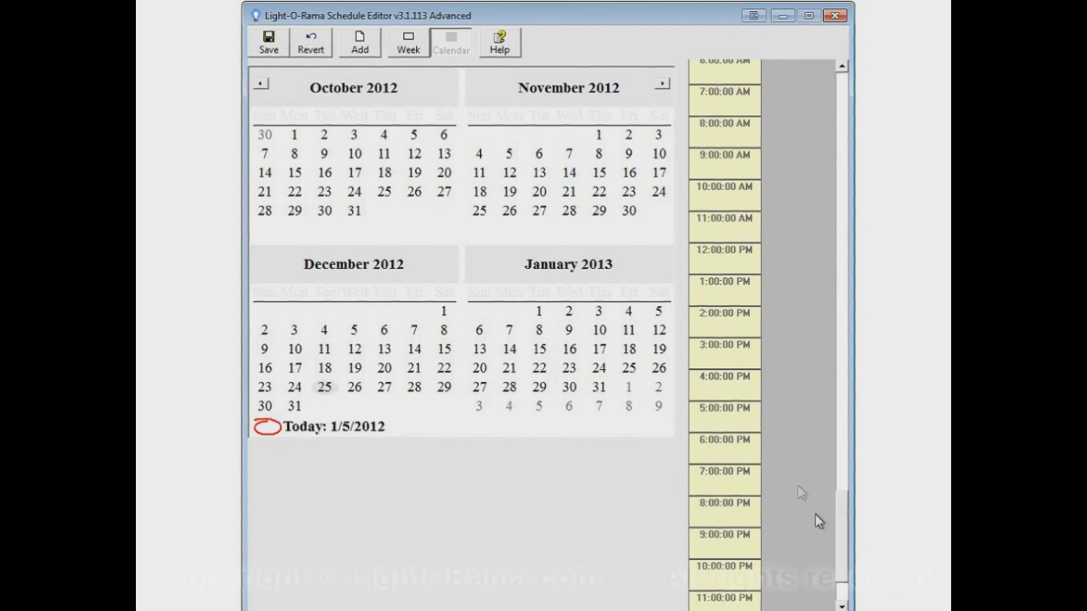
- Add a 3:00–9:00 PM show of 2012 Christmas Day.lss on December 25, 2012
right_click(778, 351)
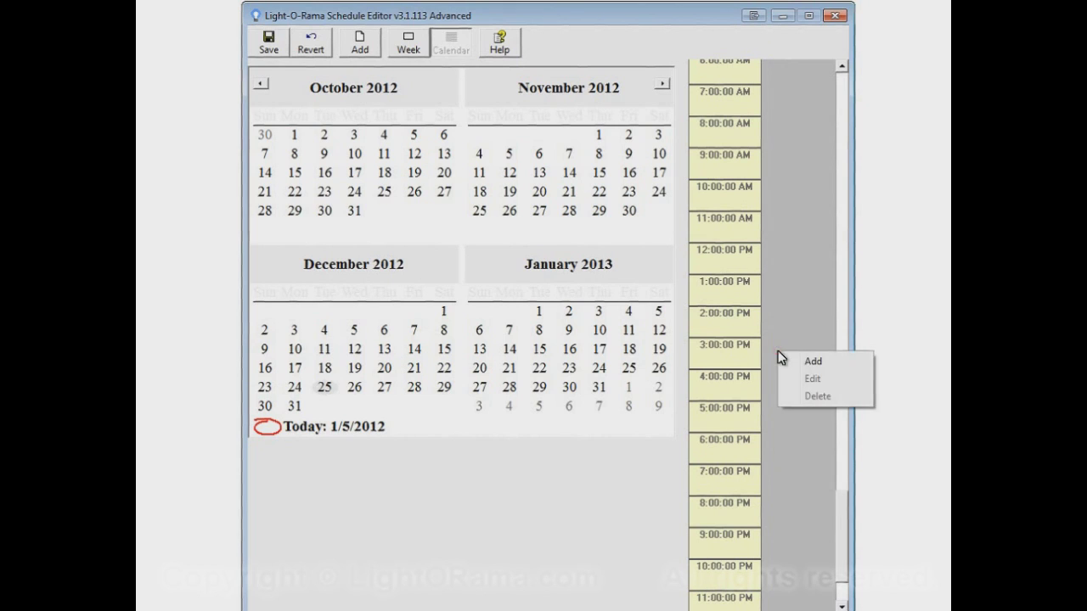
left_click(801, 363)
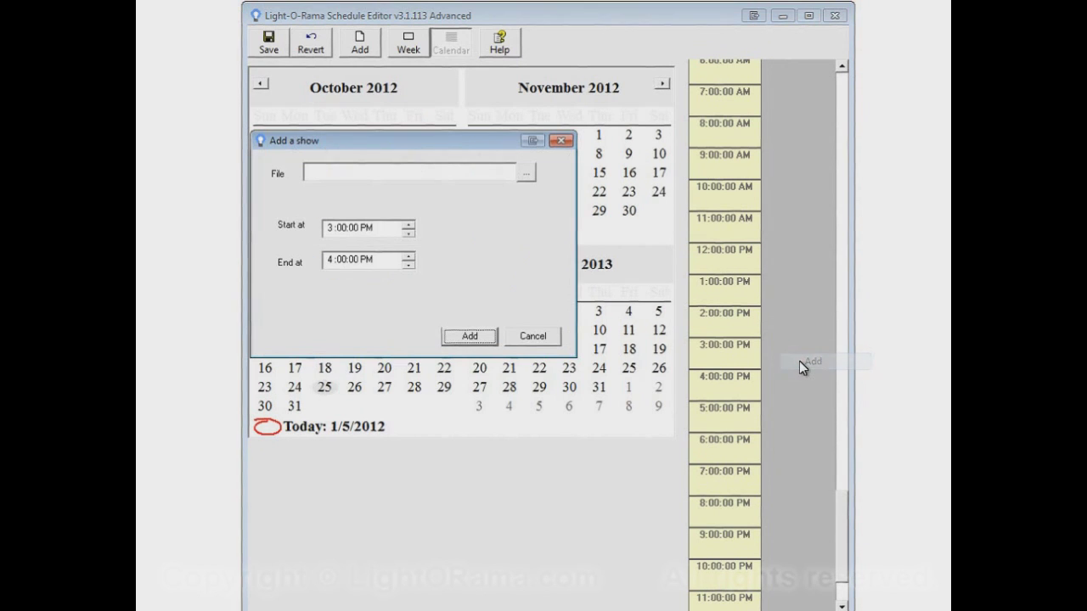
left_click(410, 259)
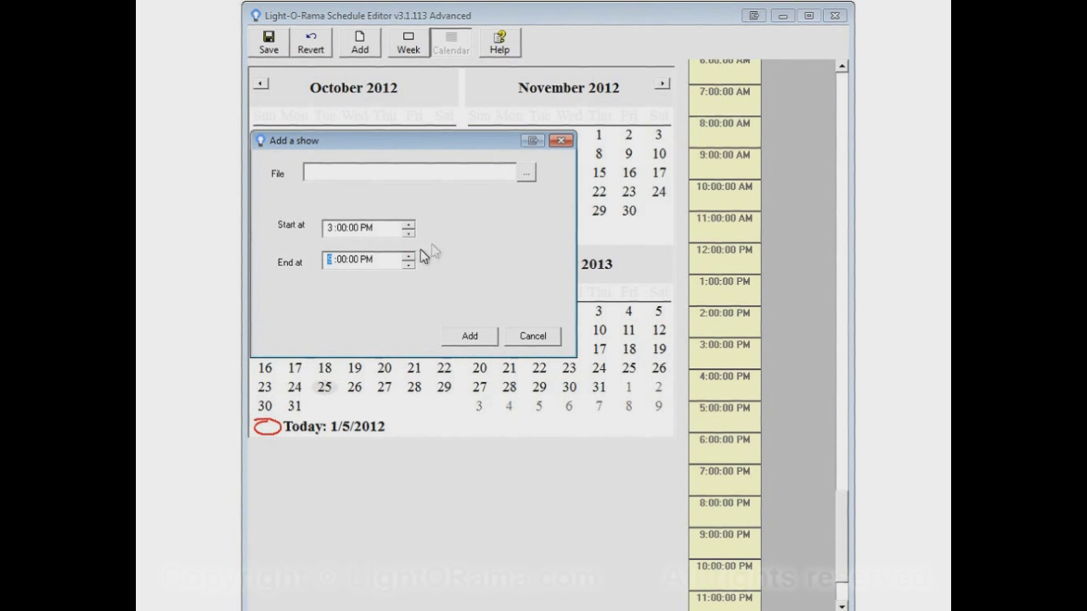
left_click(526, 174)
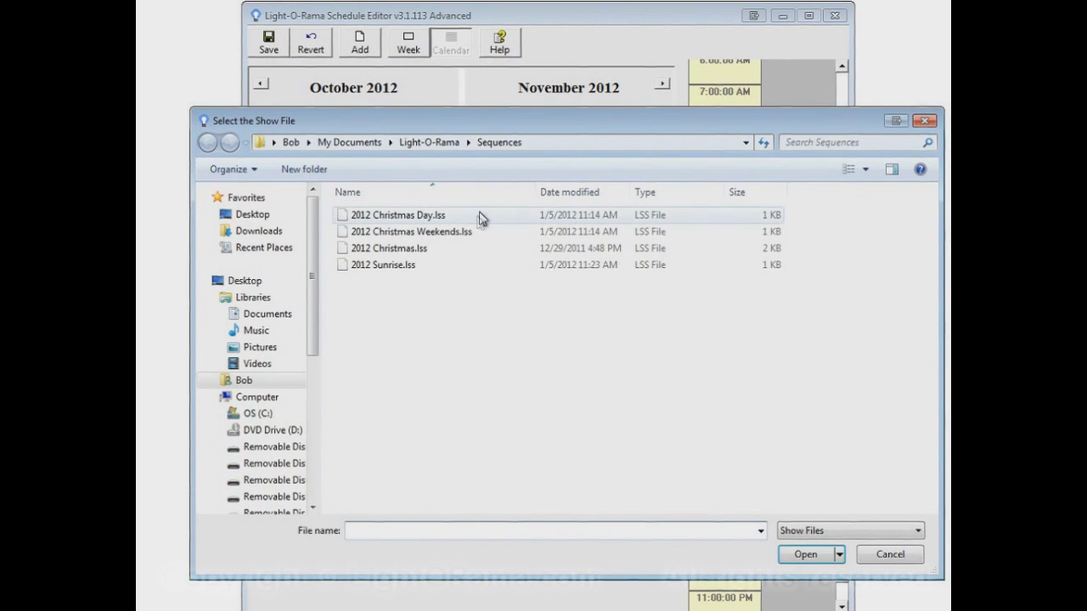
left_click(394, 216)
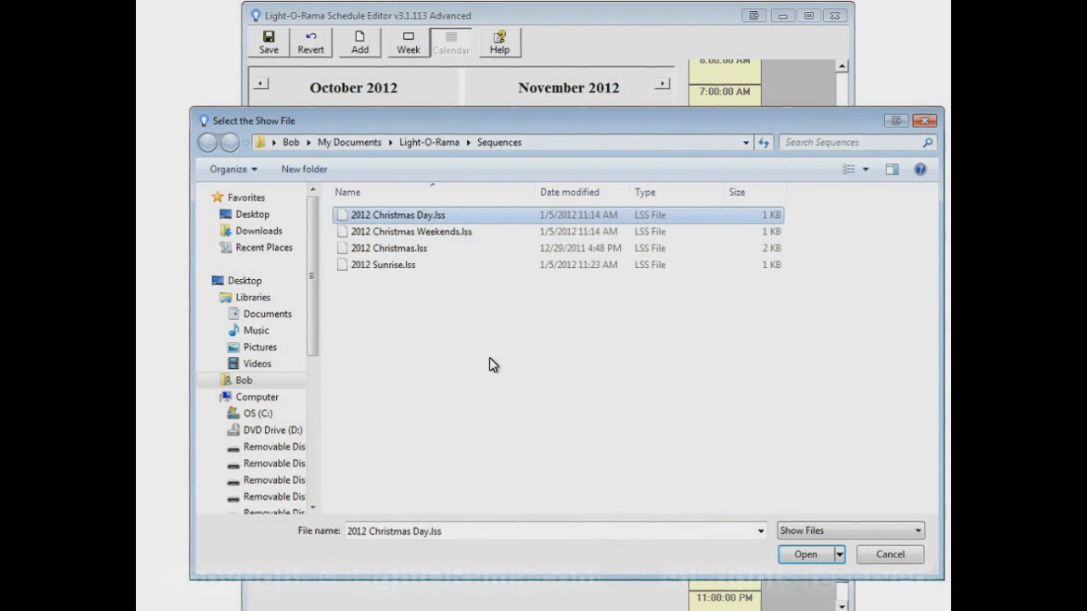
left_click(801, 554)
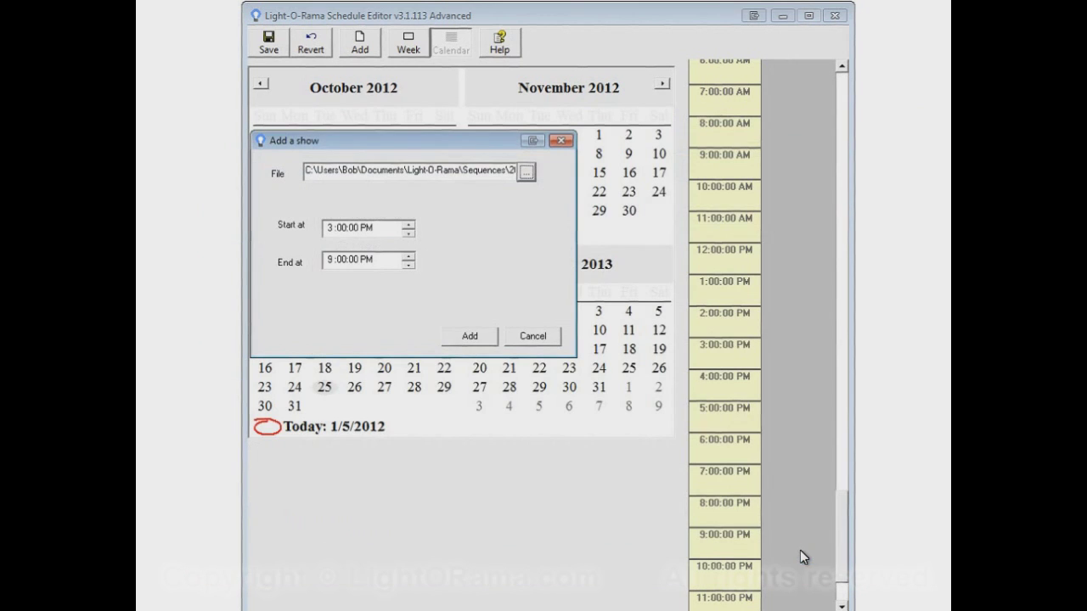
left_click(462, 338)
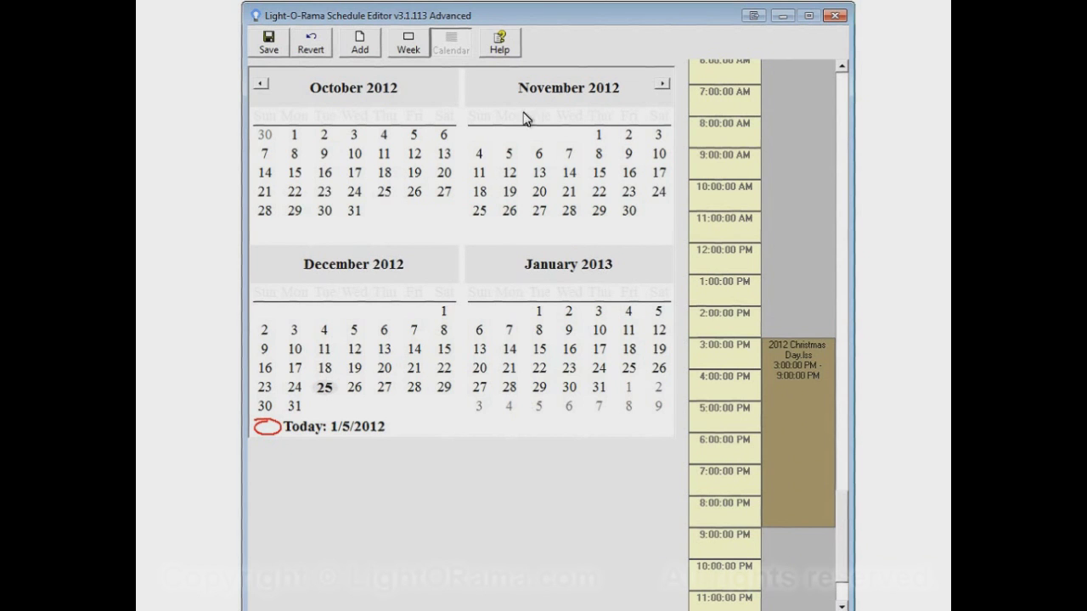
- Compare the Week and Calendar views, finishing on the weekly schedule
left_click(410, 51)
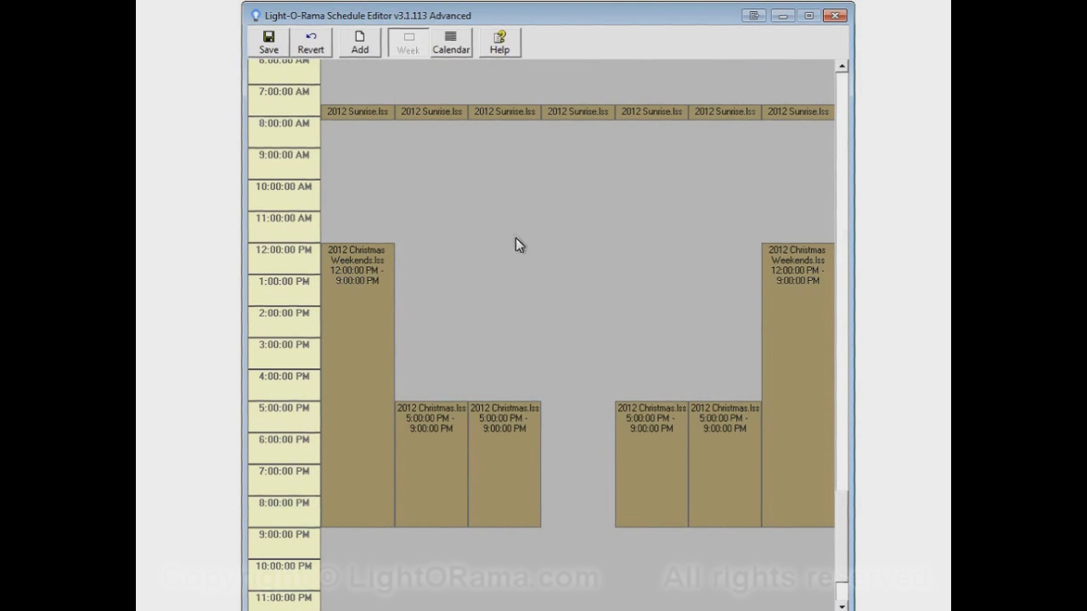
left_click(441, 53)
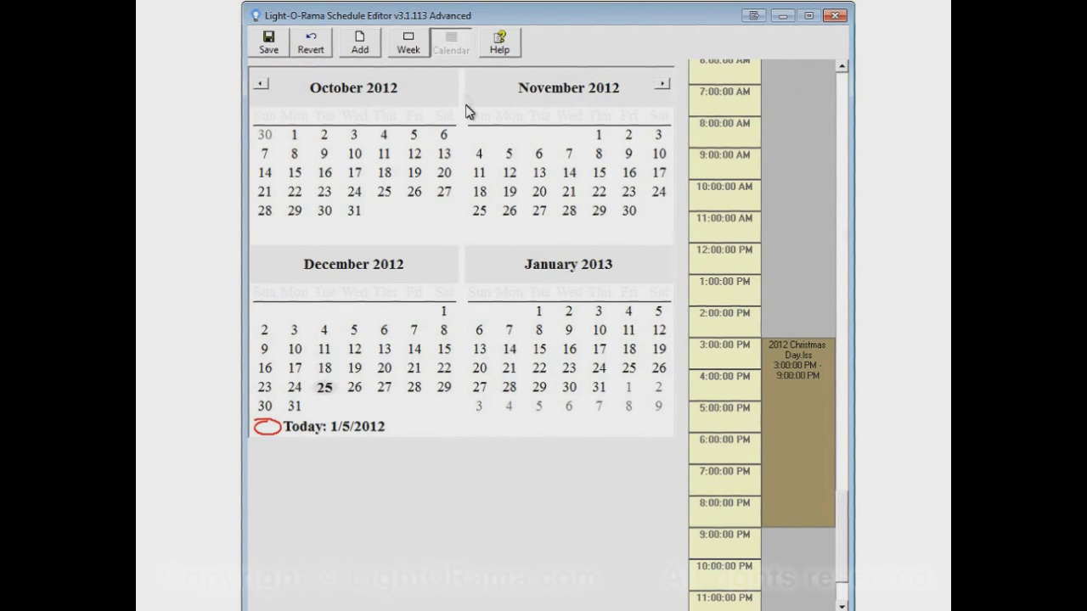
left_click(406, 49)
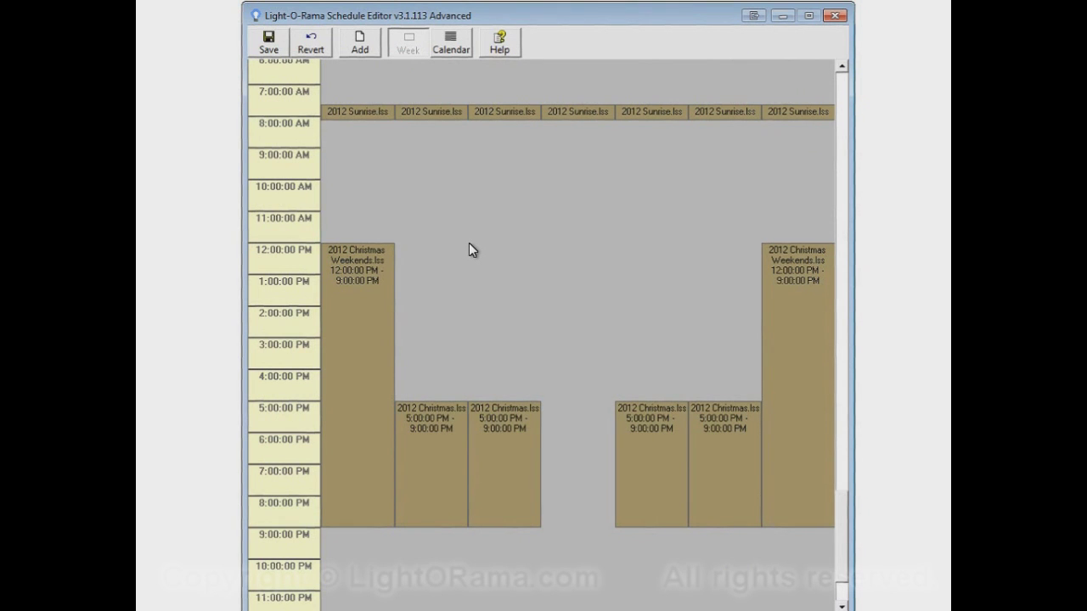
left_click(451, 53)
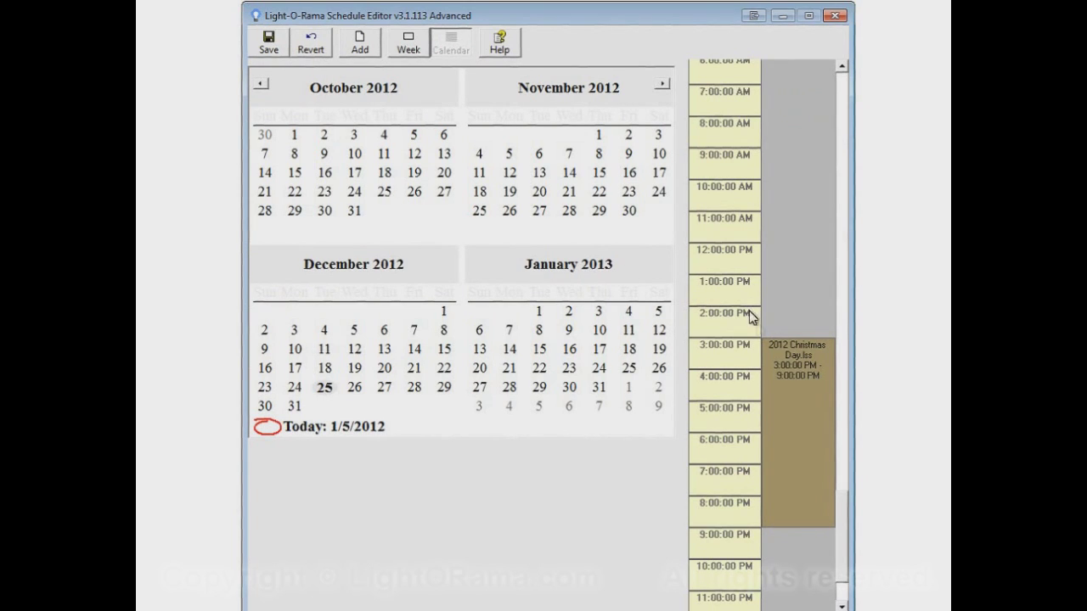
left_click(408, 51)
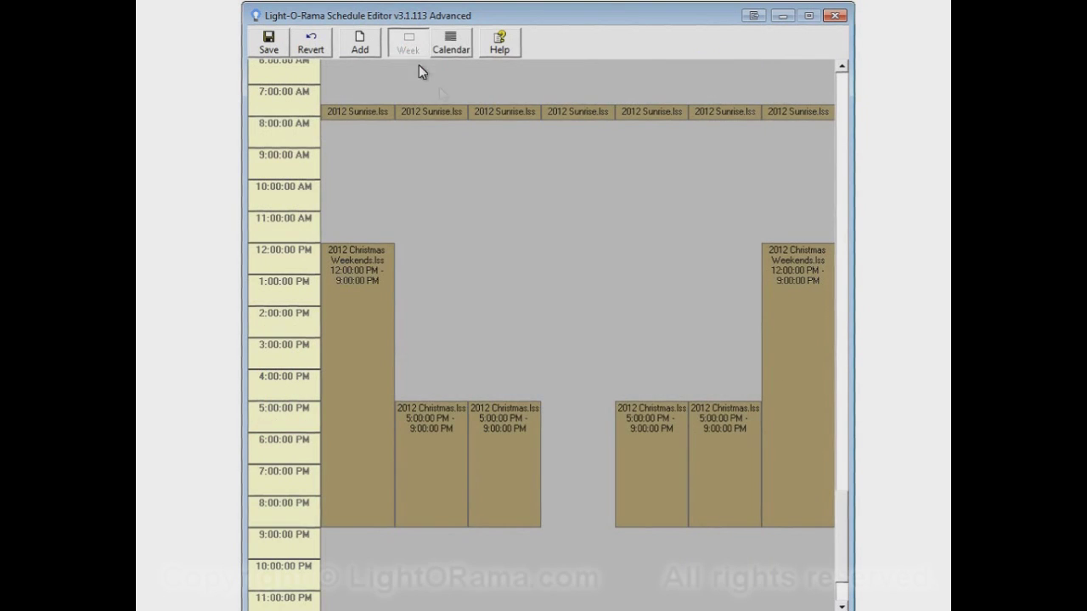